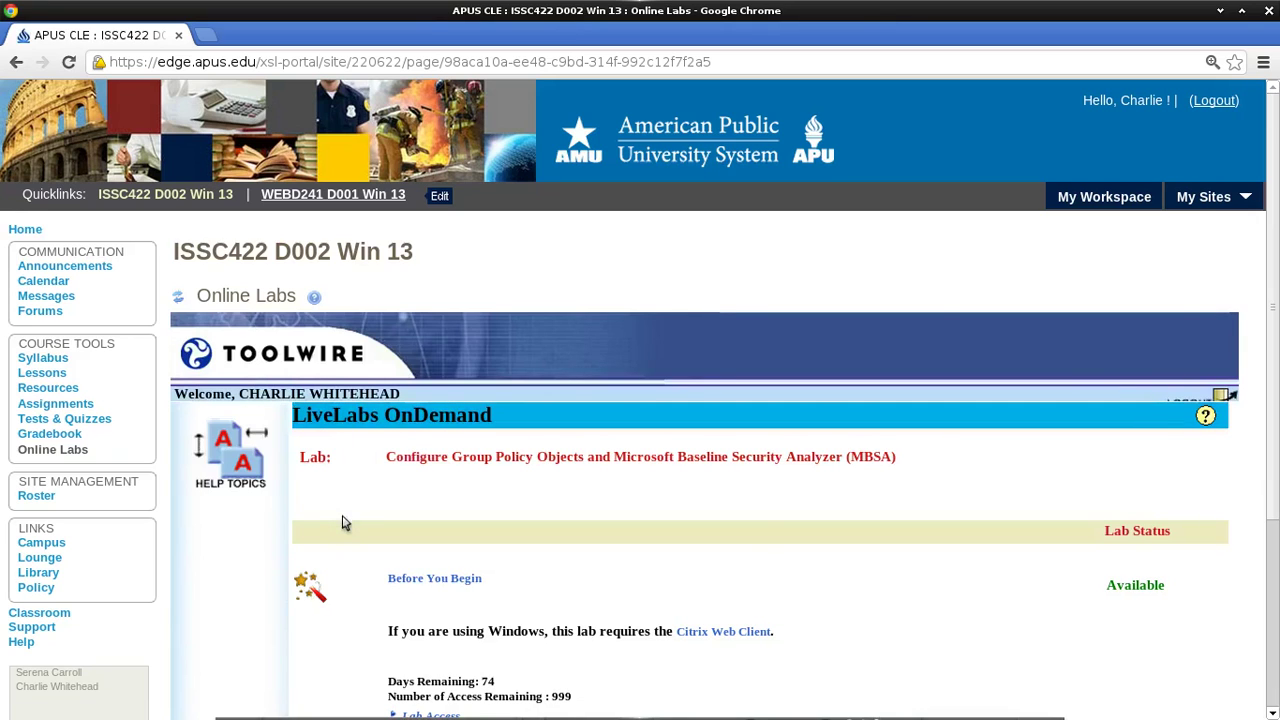
Step: Launch the lab and connect to Targetw2k8a.rdp from the ISSA_VM Server Farm_RDP folder, allowing access to the local disk drives
scroll(343, 520, down, 1)
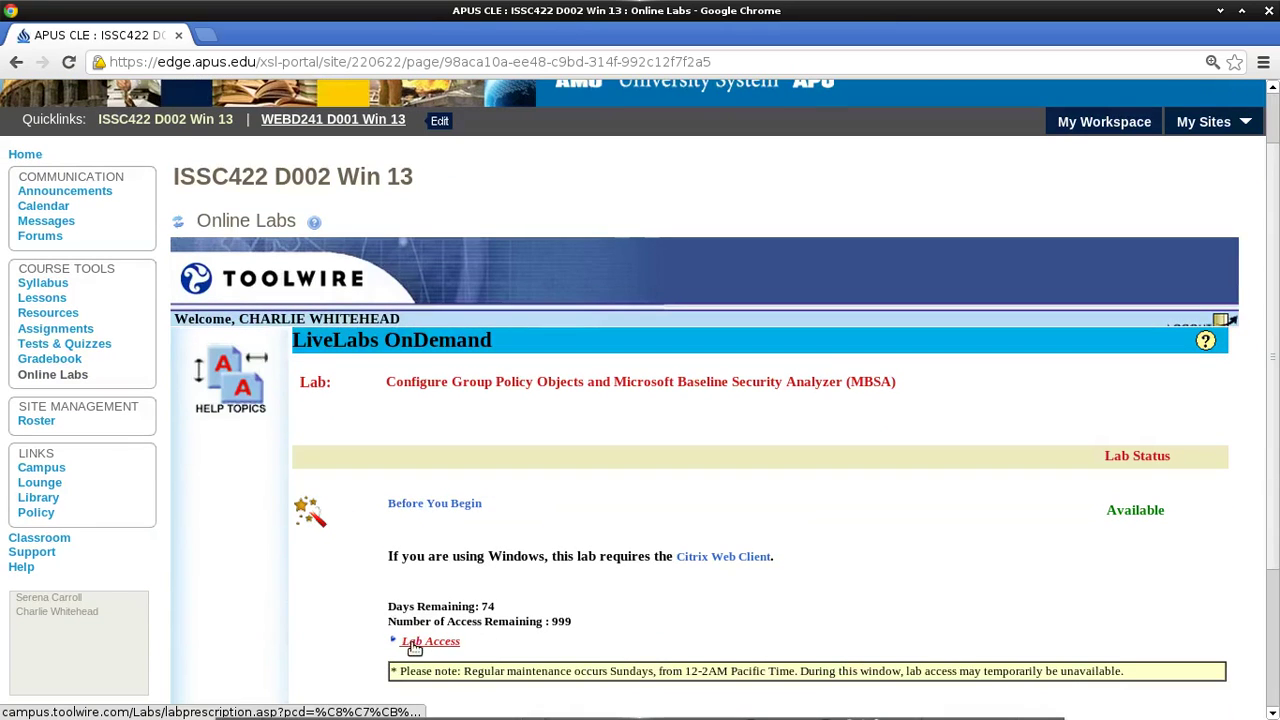
click(424, 648)
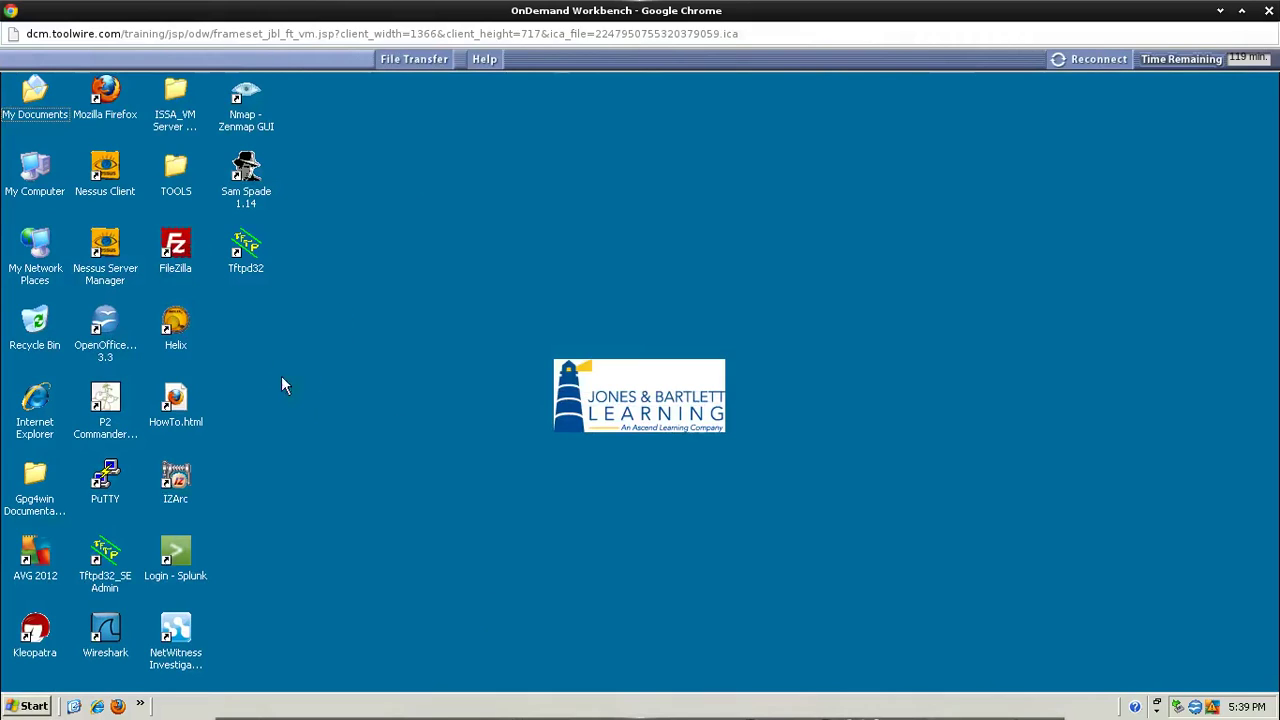
click(178, 92)
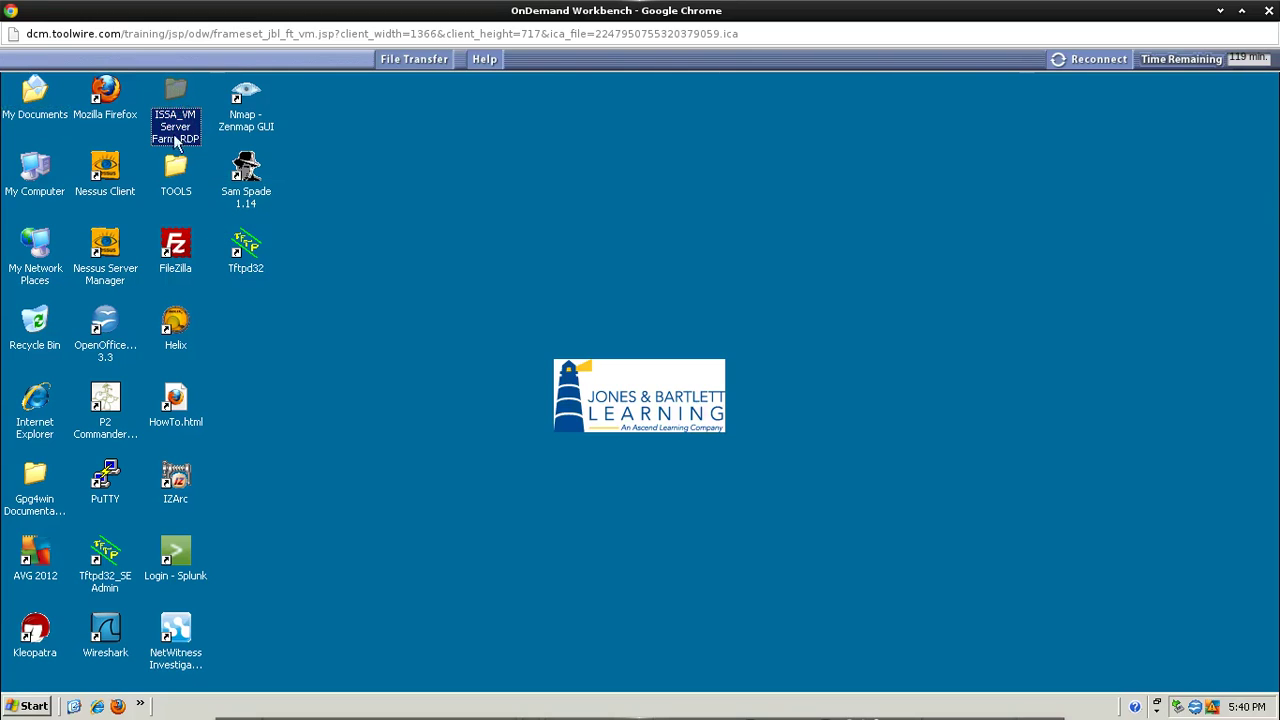
double_click(178, 92)
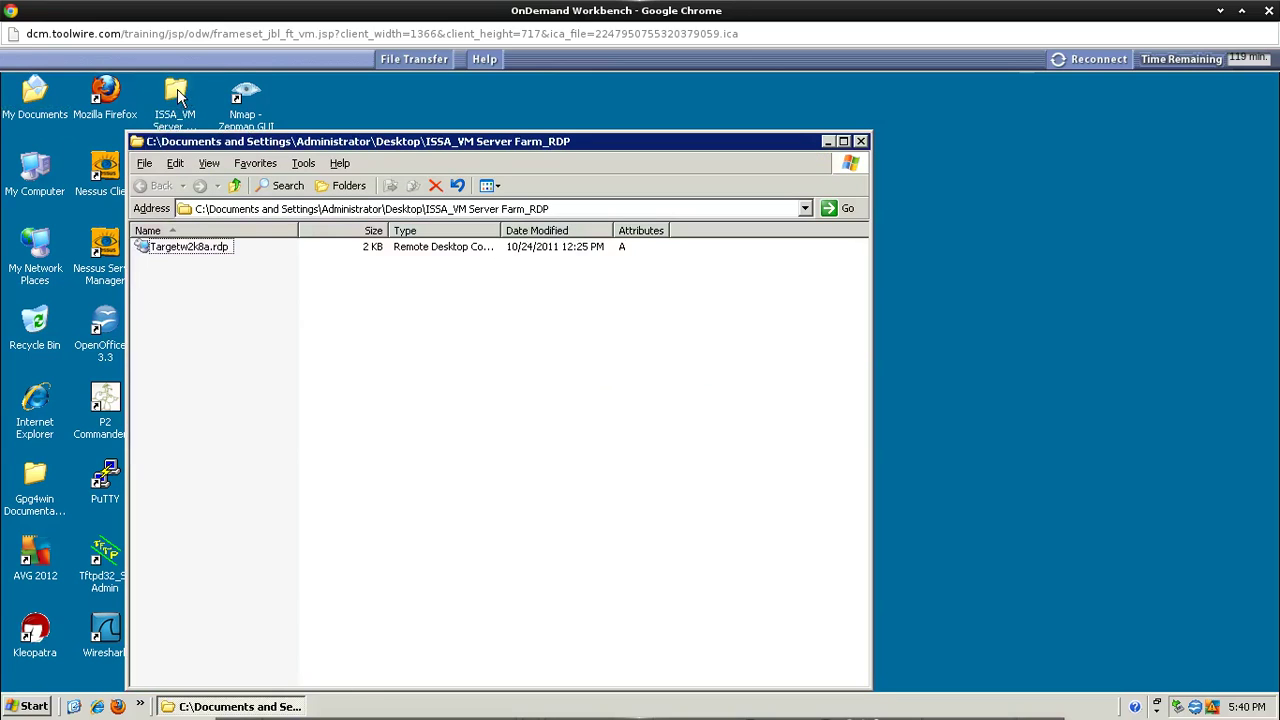
click(183, 250)
double_click(183, 250)
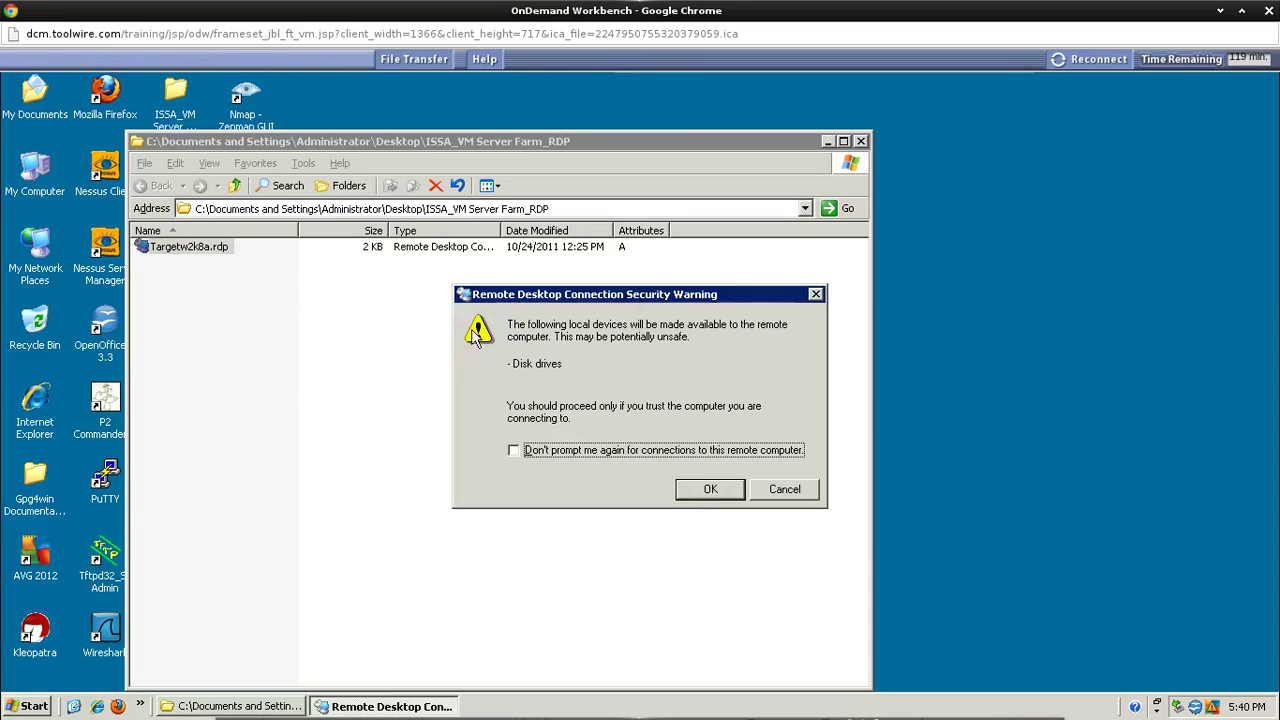
click(705, 490)
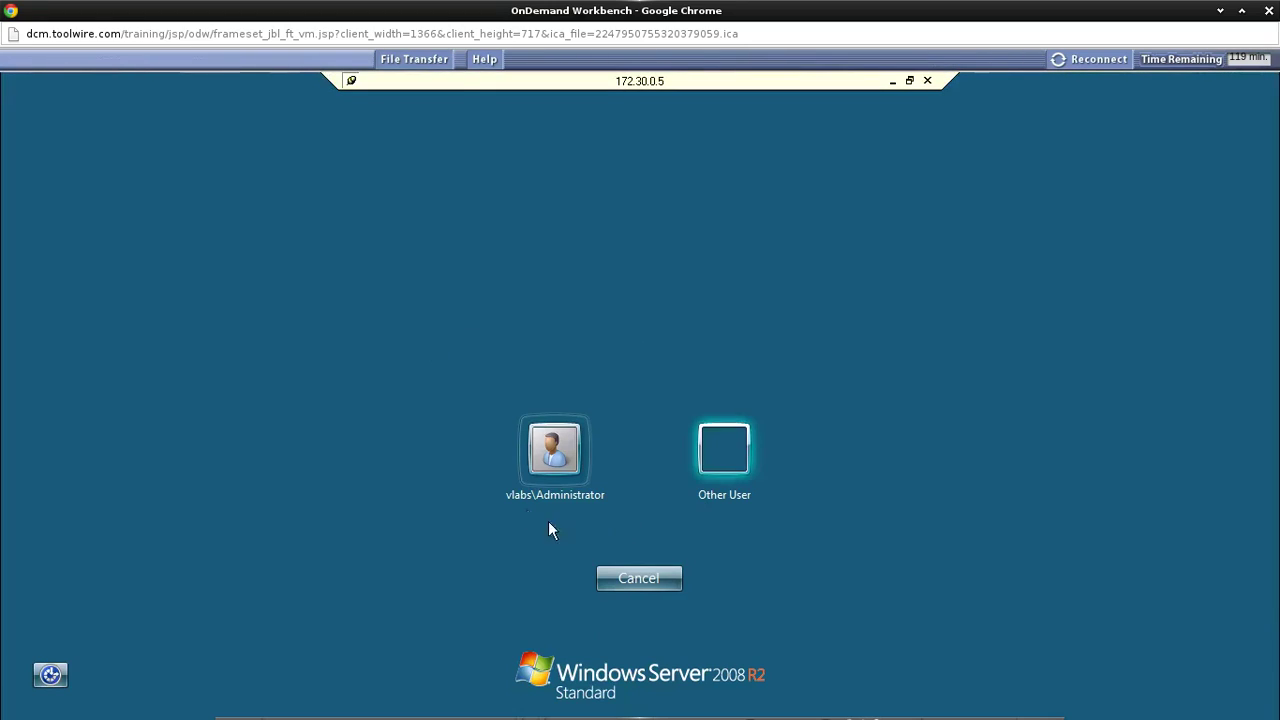
Step: Log in to the remote Windows Server as vlabs\Administrator with the account password
click(549, 461)
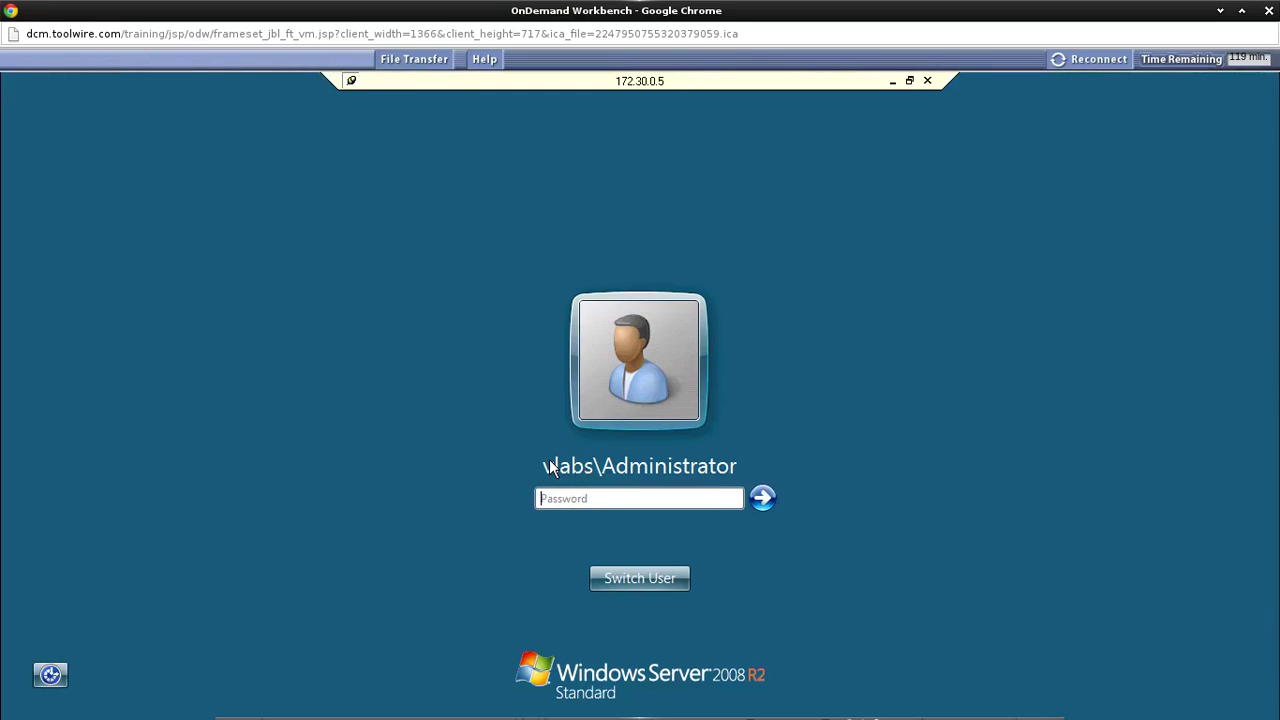
text(••••••••••••••)
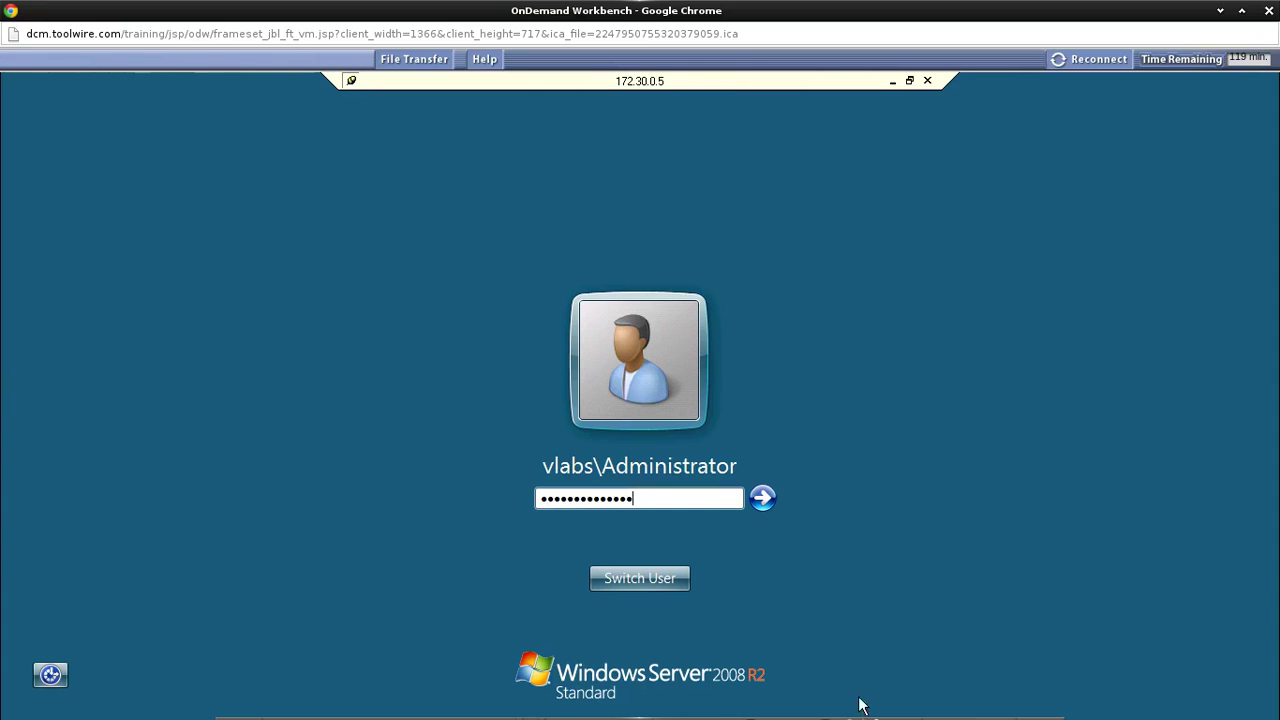
click(758, 506)
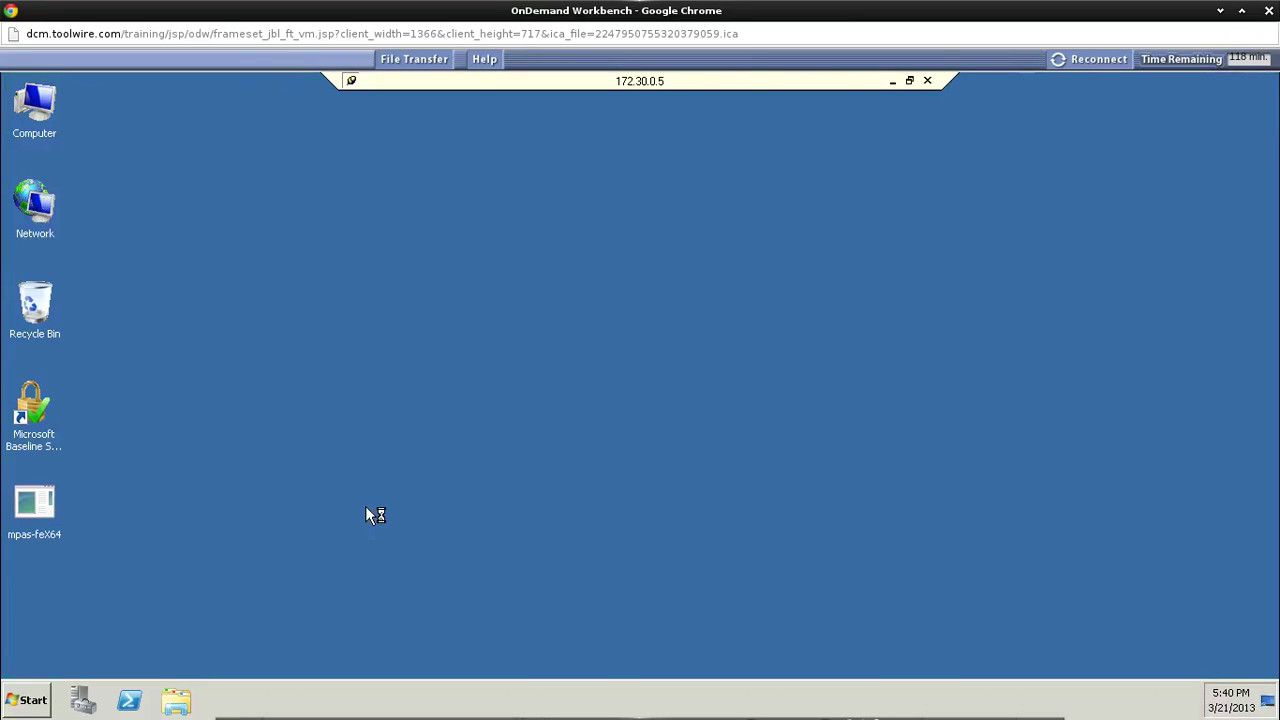
Step: Open Group Policy Management from the server's administrative tools and maximize its window
click(33, 703)
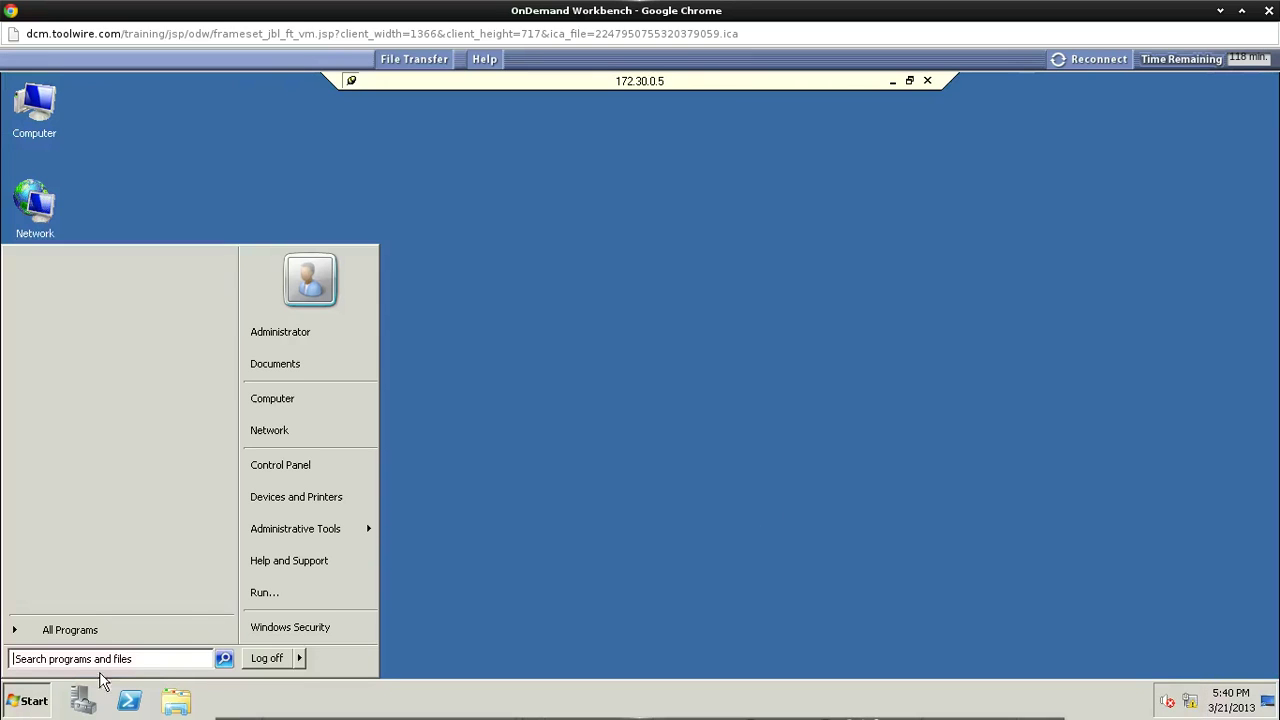
click(290, 530)
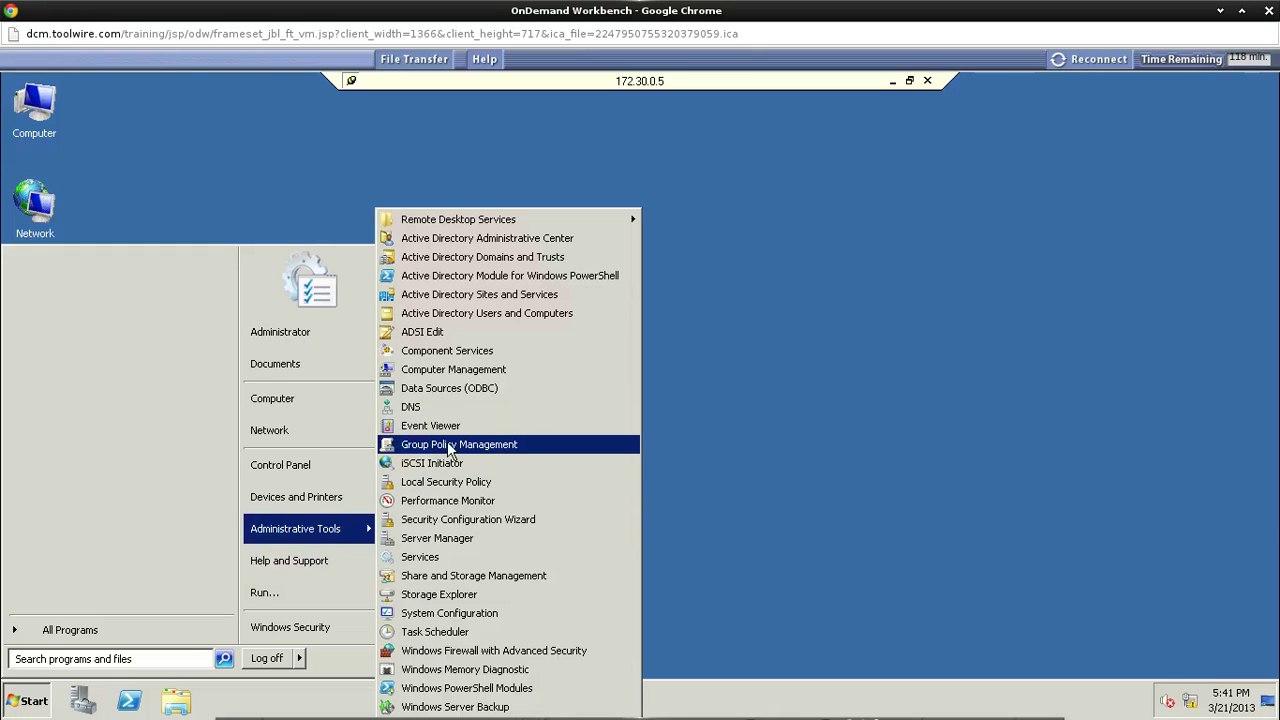
click(448, 446)
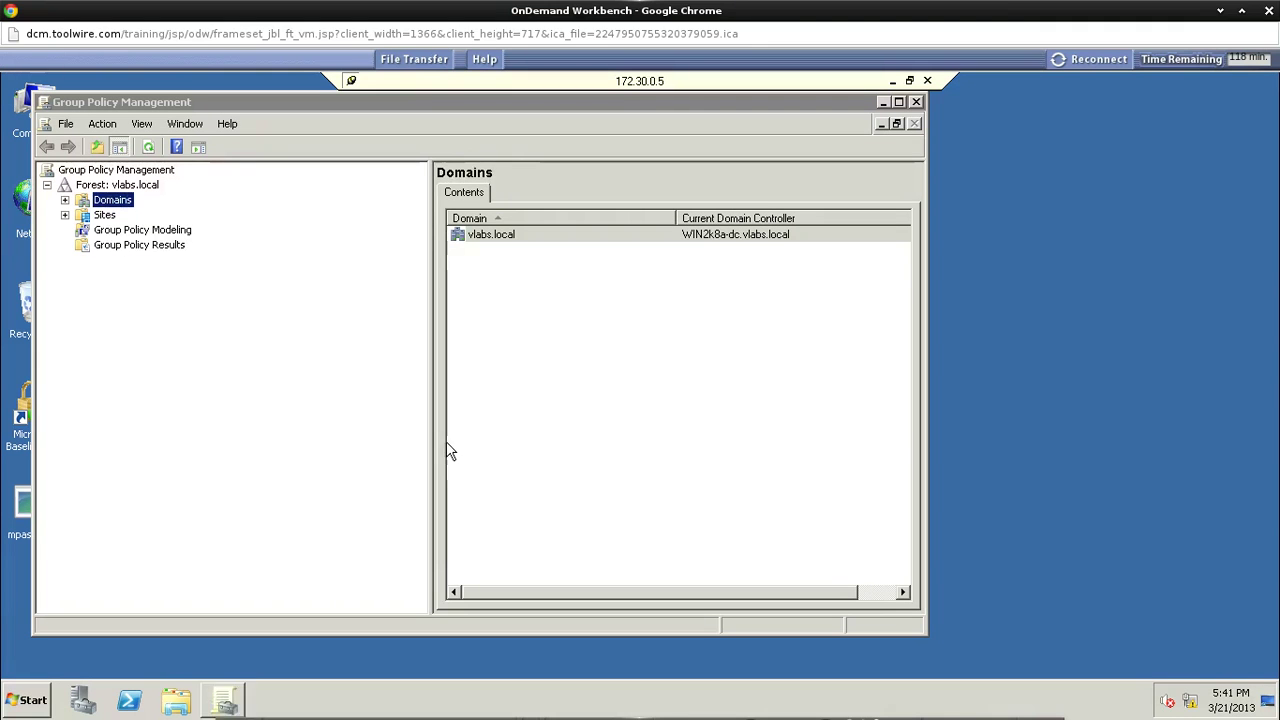
click(898, 102)
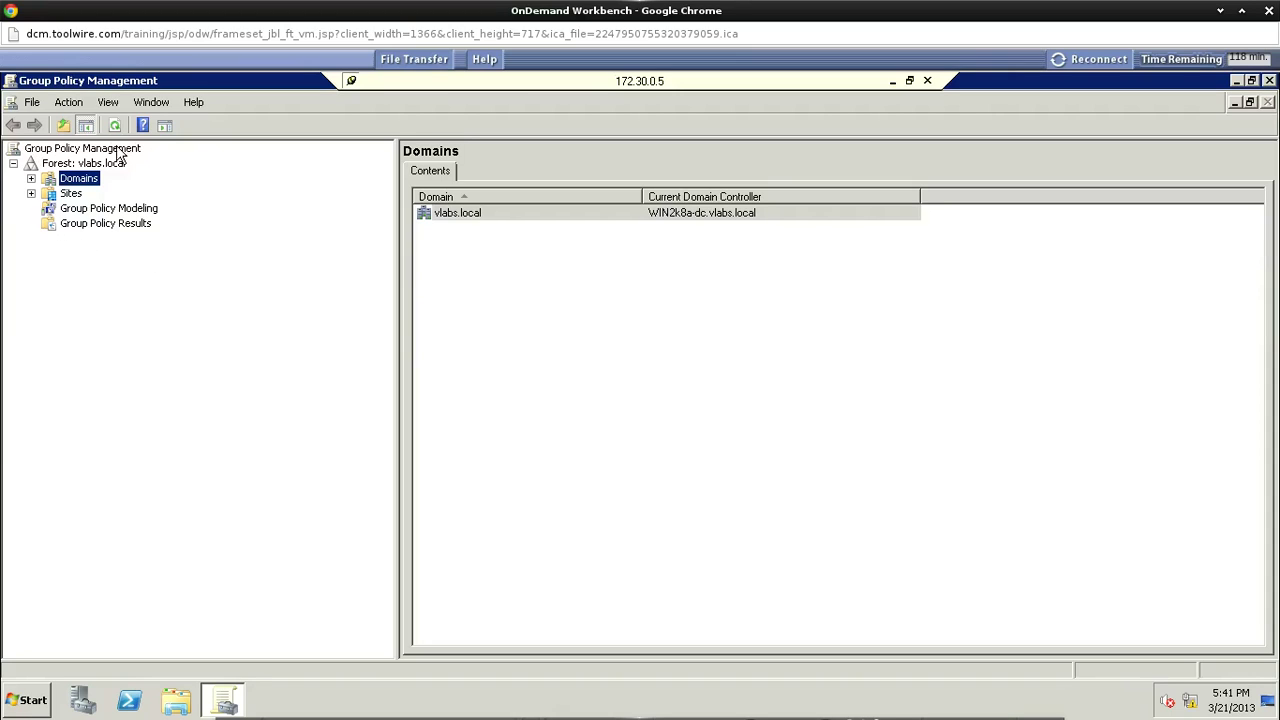
Step: Open PasswordGPO from the vlabs.local domain's Group Policy Objects for editing and maximize the editor
click(31, 179)
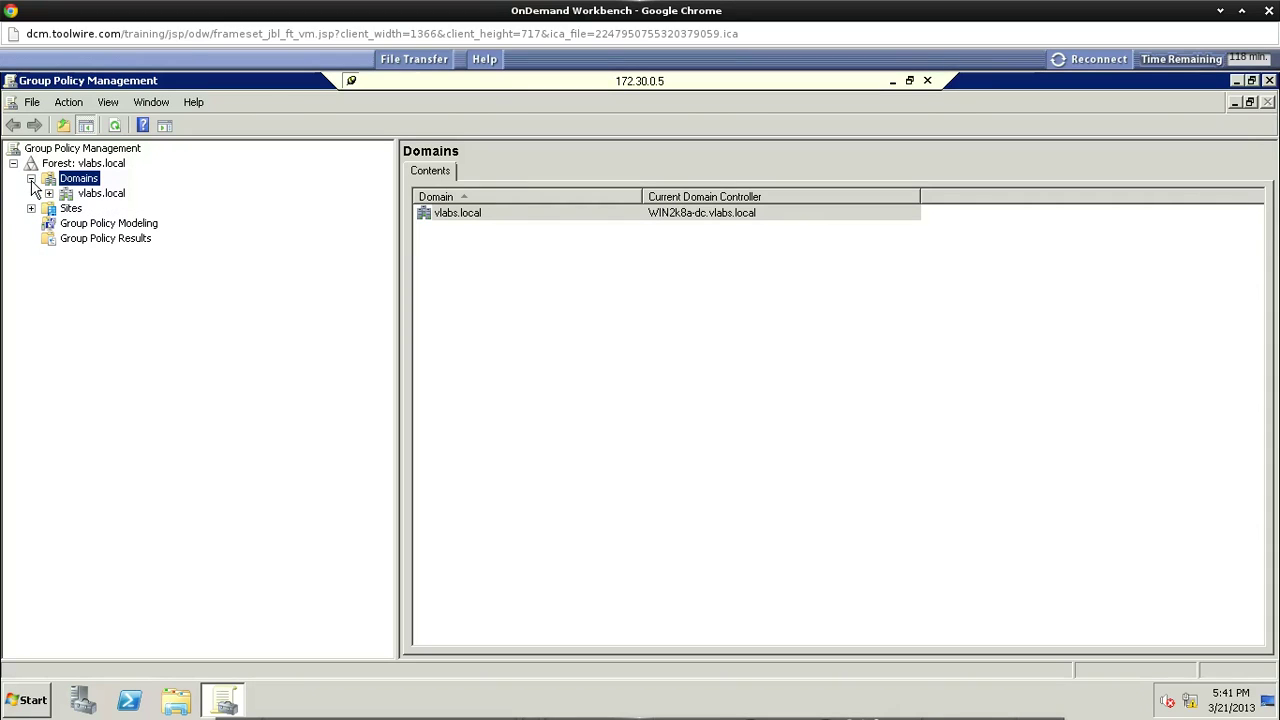
click(49, 194)
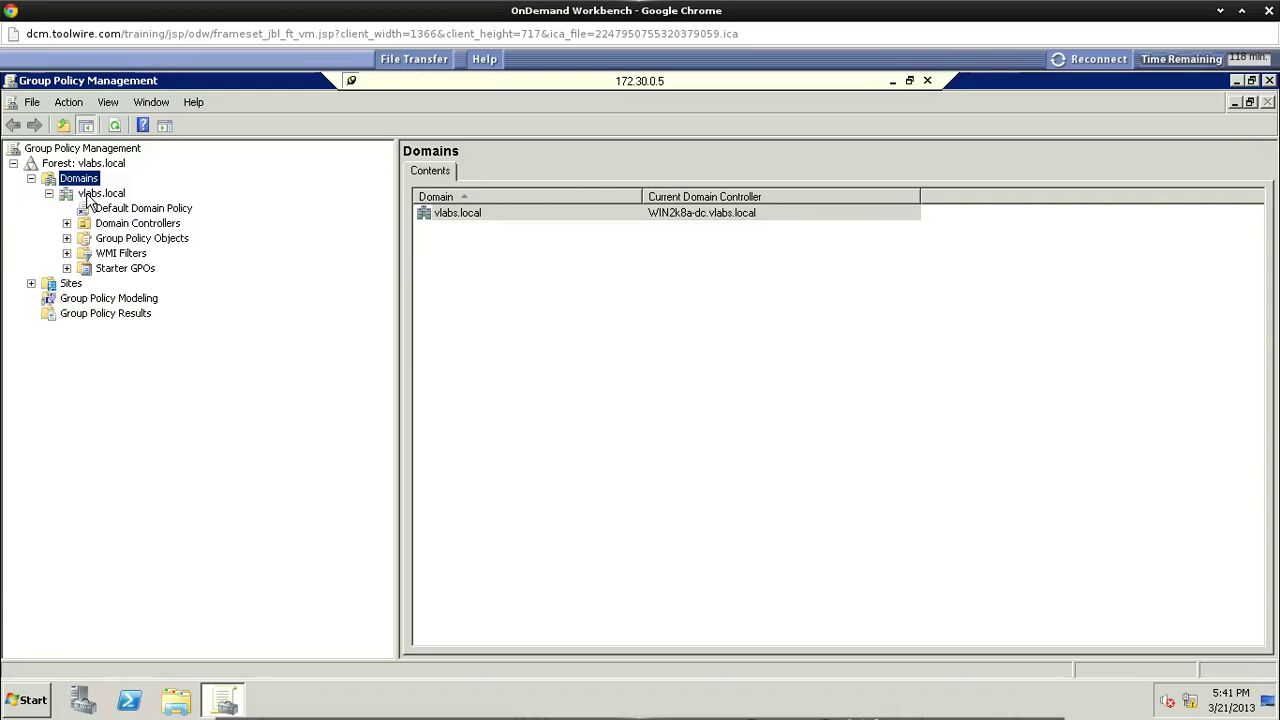
click(118, 242)
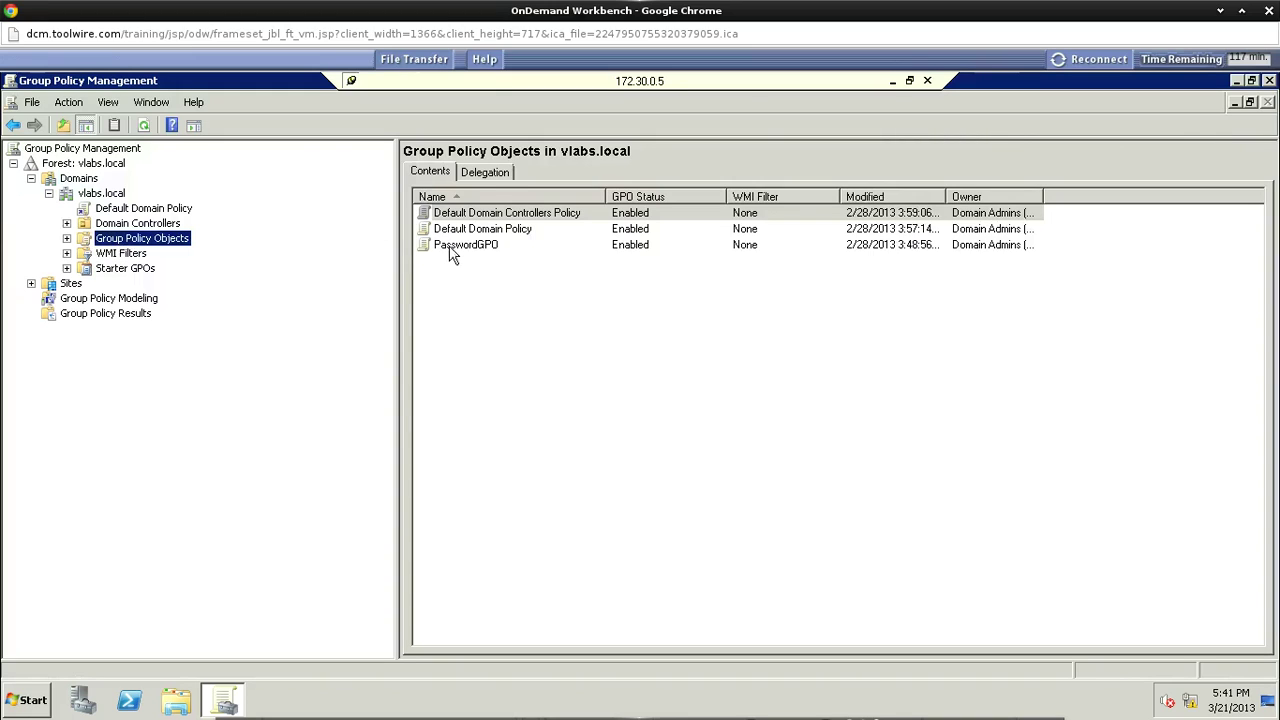
click(478, 247)
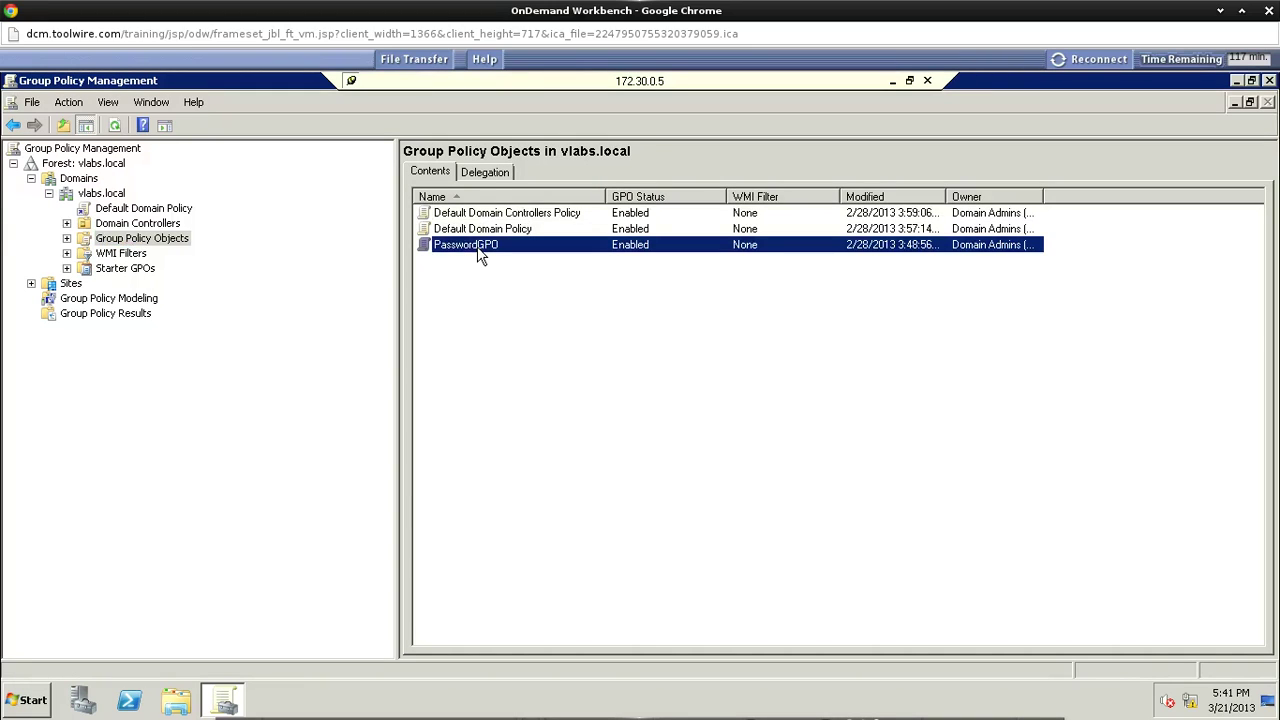
right_click(478, 255)
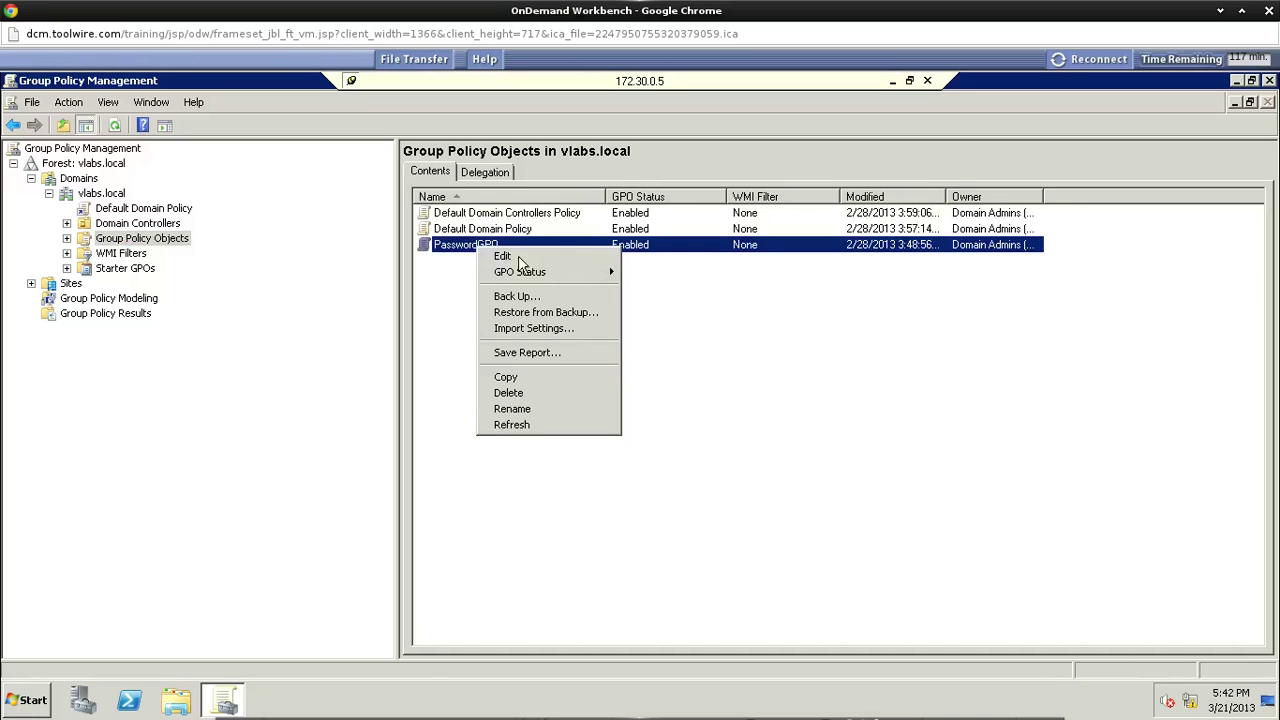
click(509, 262)
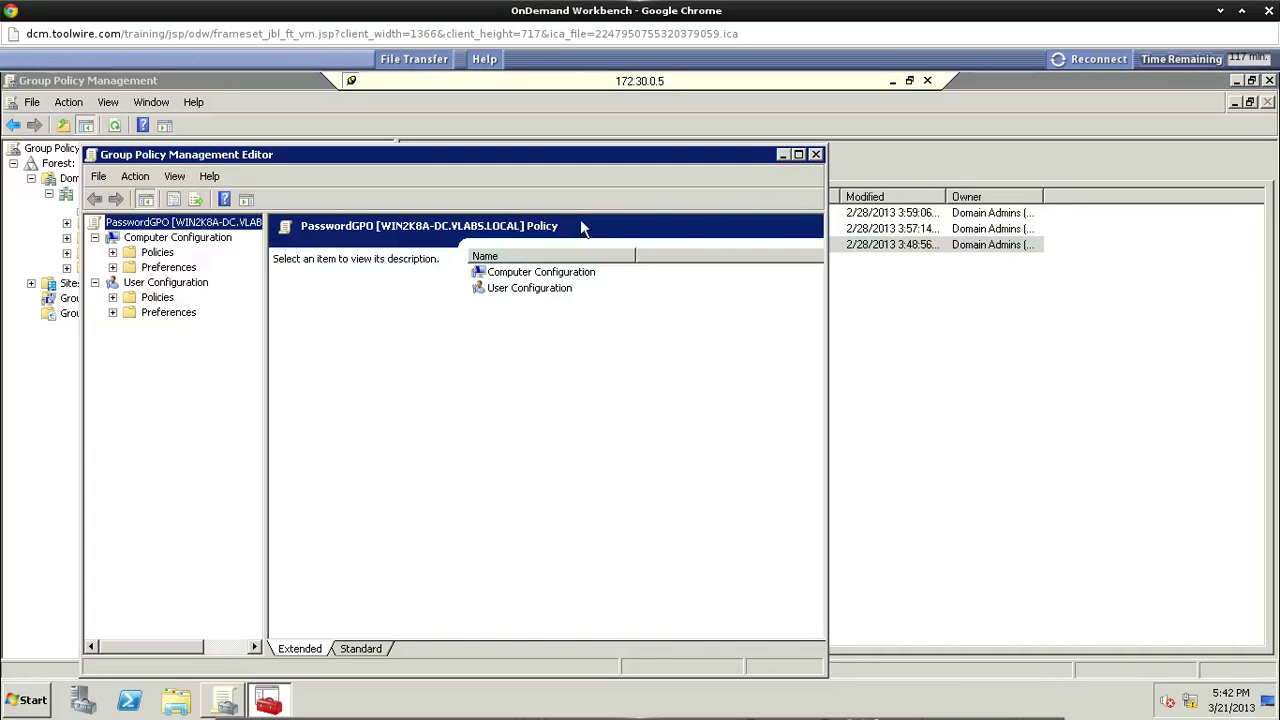
click(799, 155)
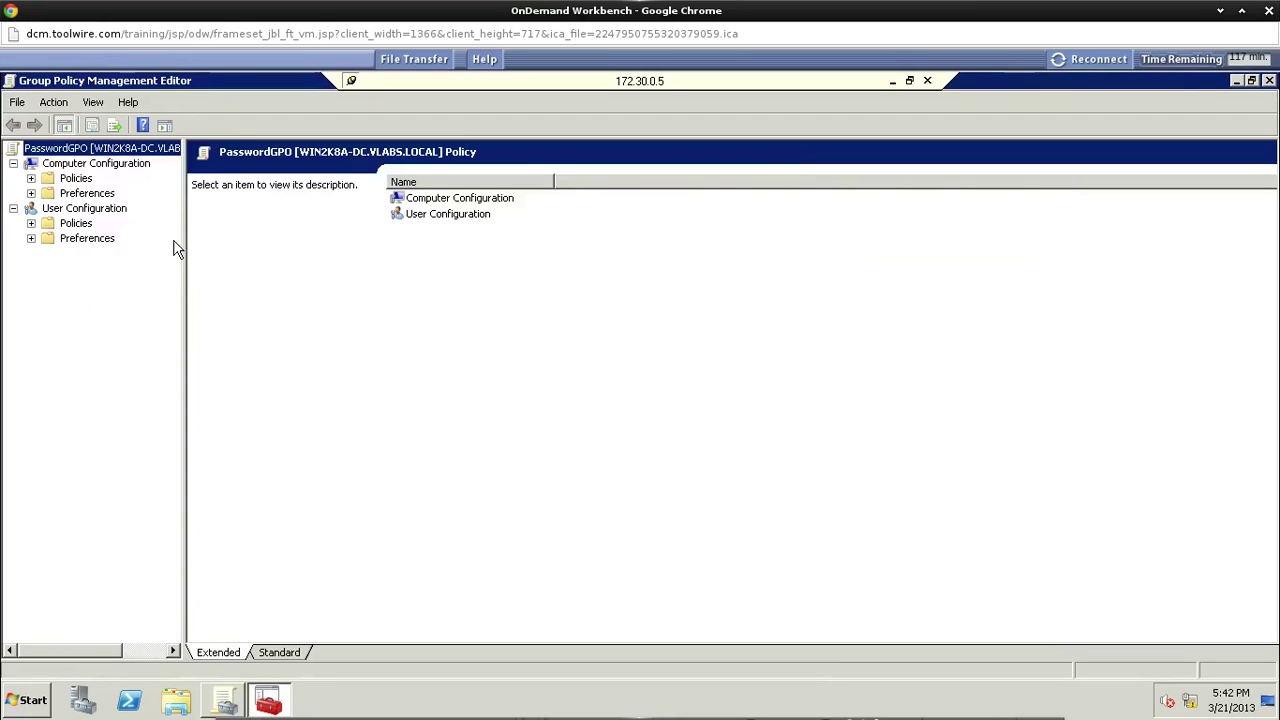
Step: Display the Password Policy settings under Computer Configuration's Policies, Windows Settings, Security Settings, Account Policies, widening the tree for readability
click(77, 179)
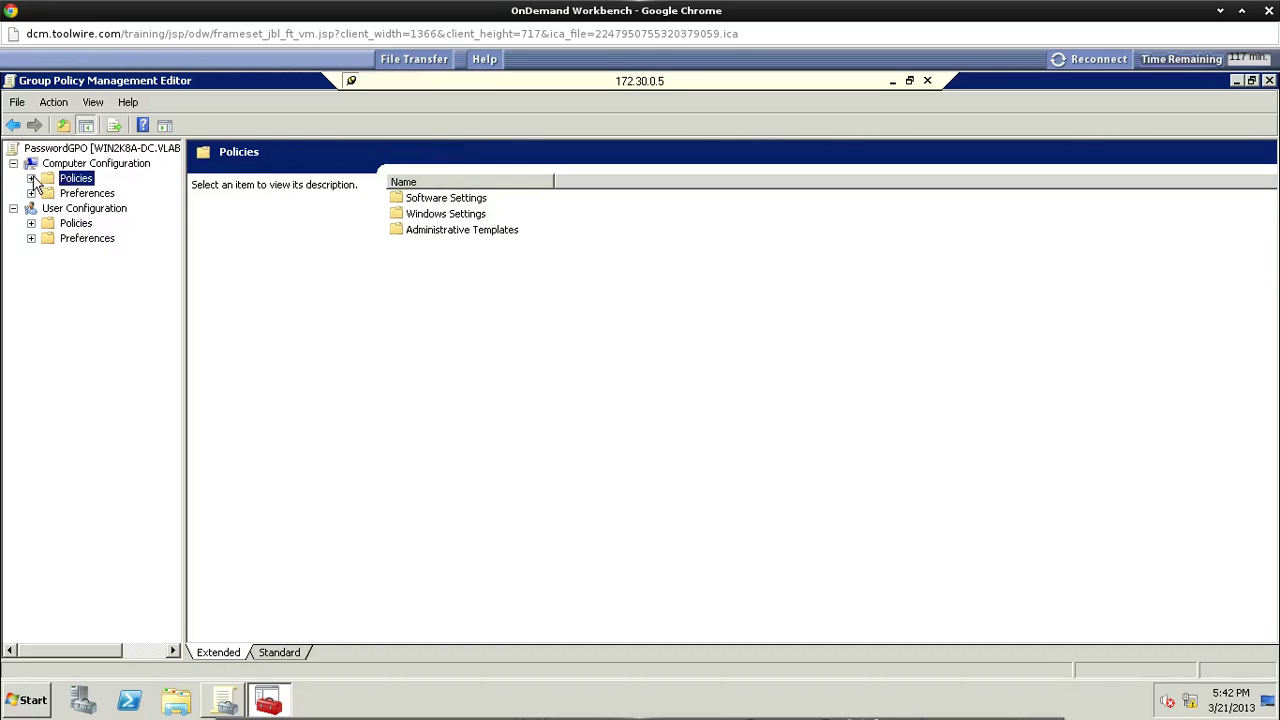
click(31, 179)
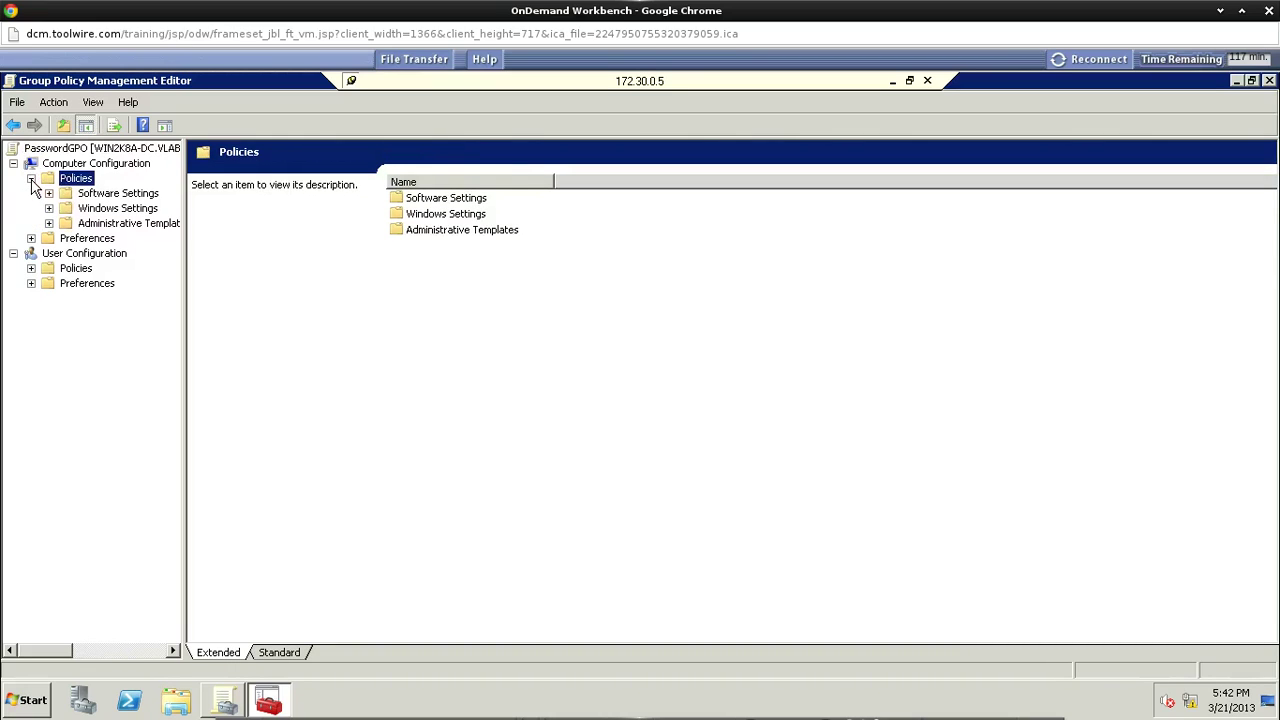
click(64, 210)
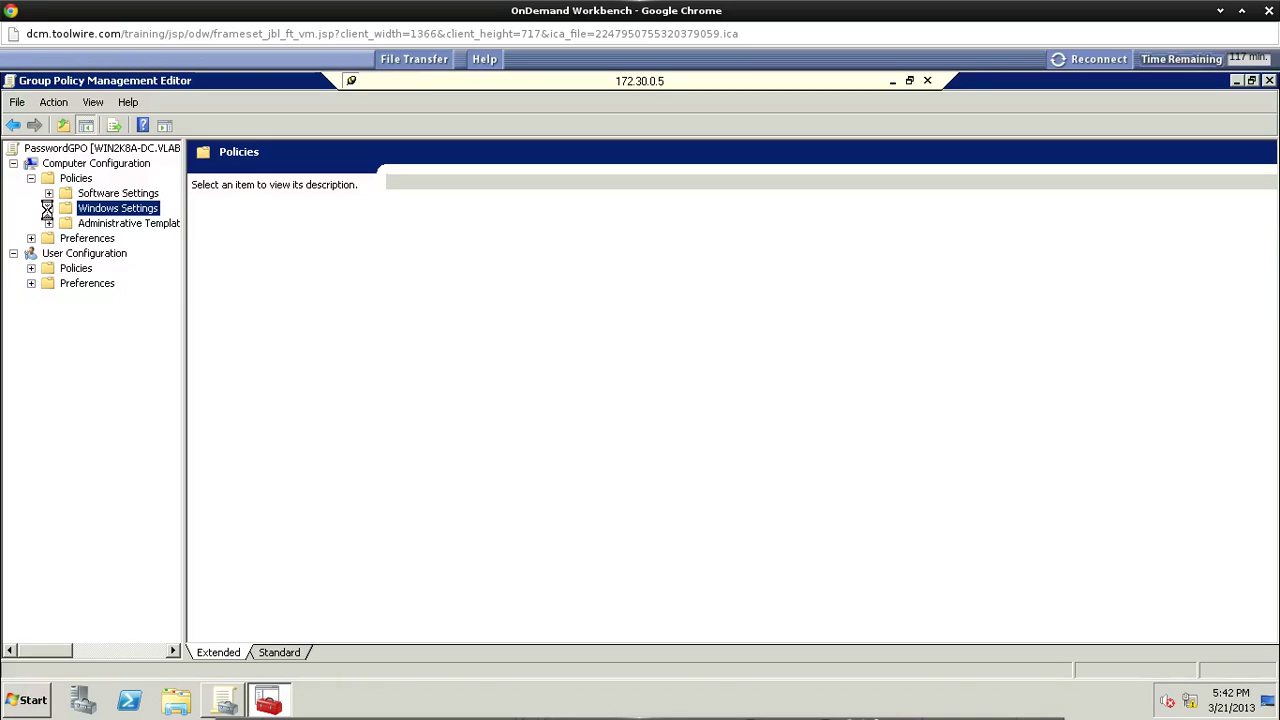
click(48, 209)
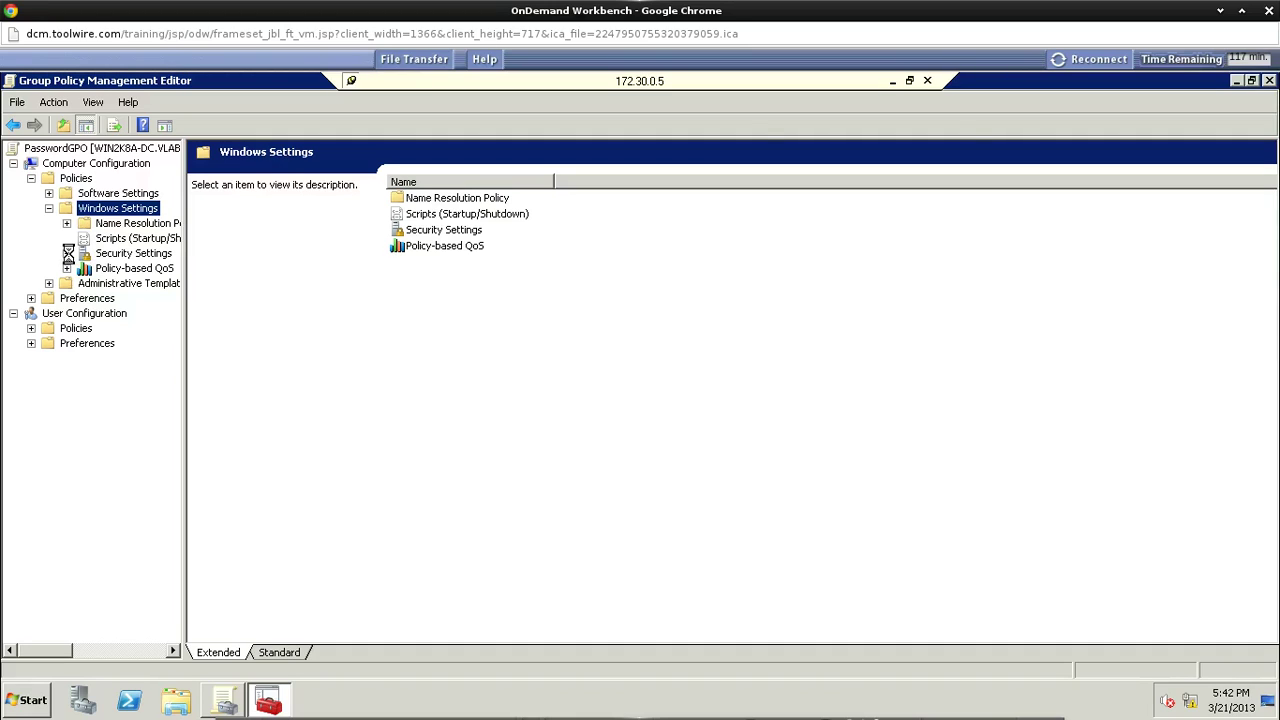
click(66, 253)
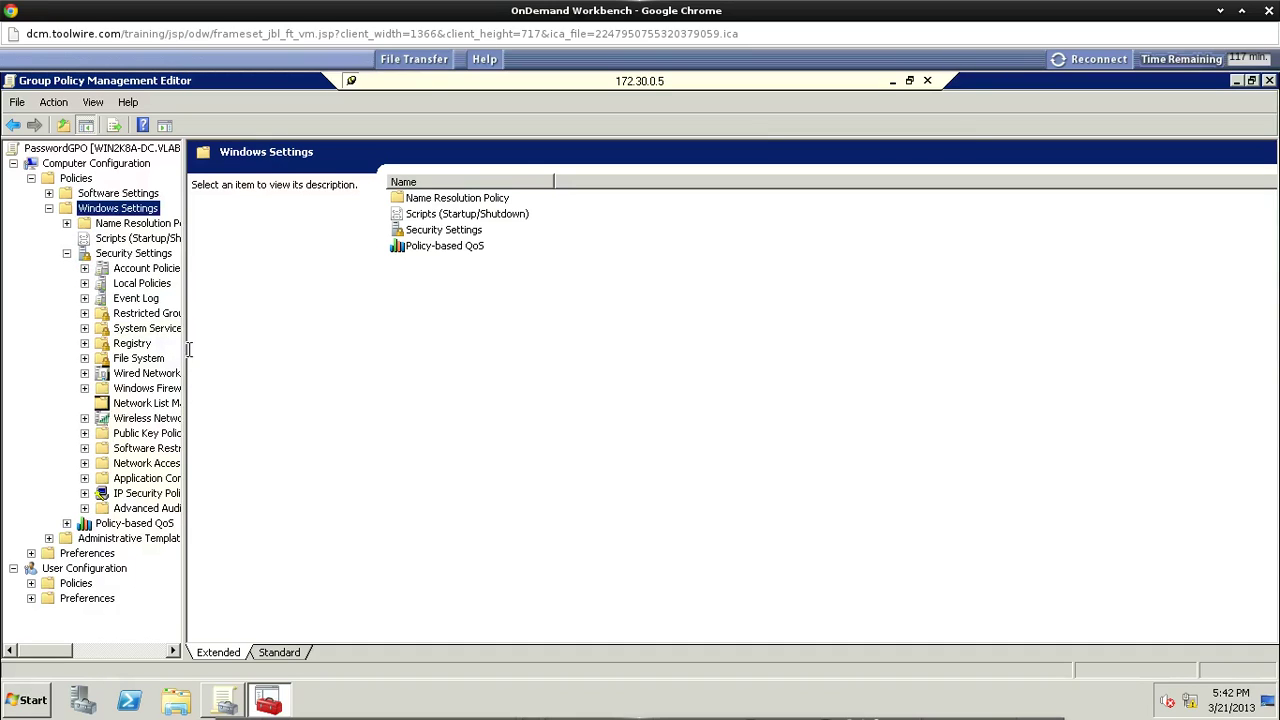
drag(183, 348, 324, 390)
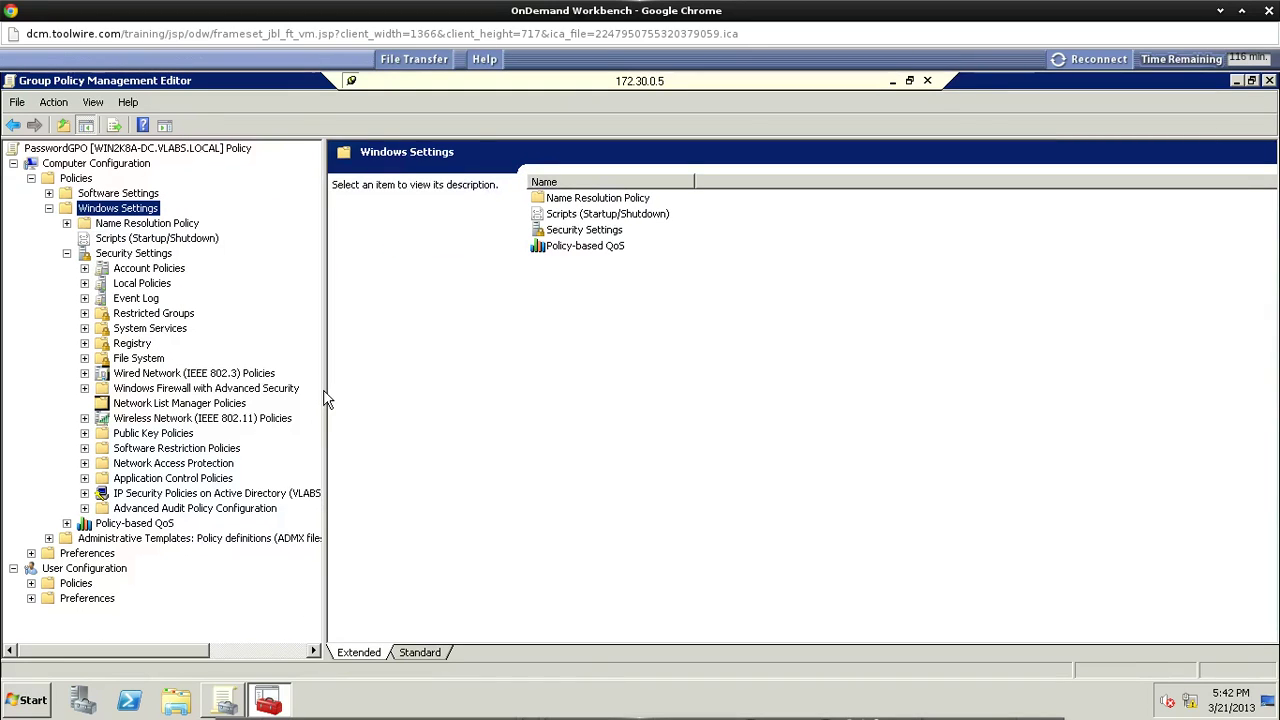
click(148, 270)
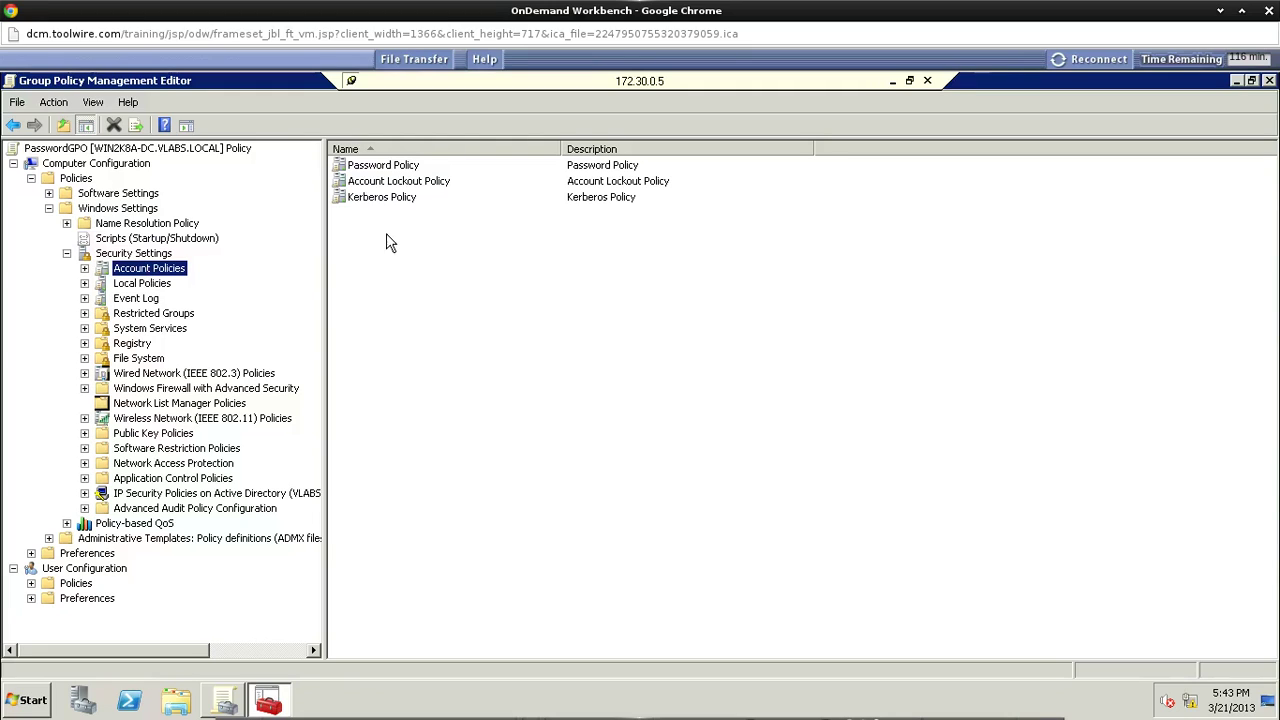
click(85, 269)
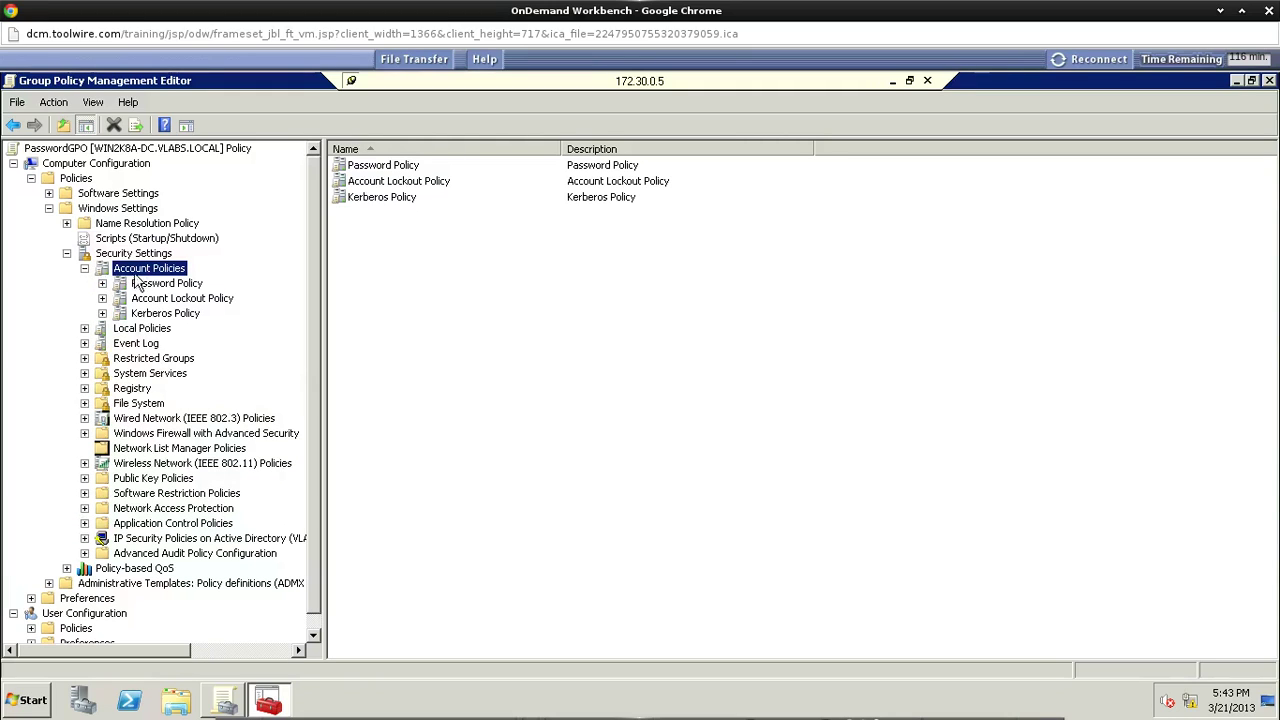
click(150, 286)
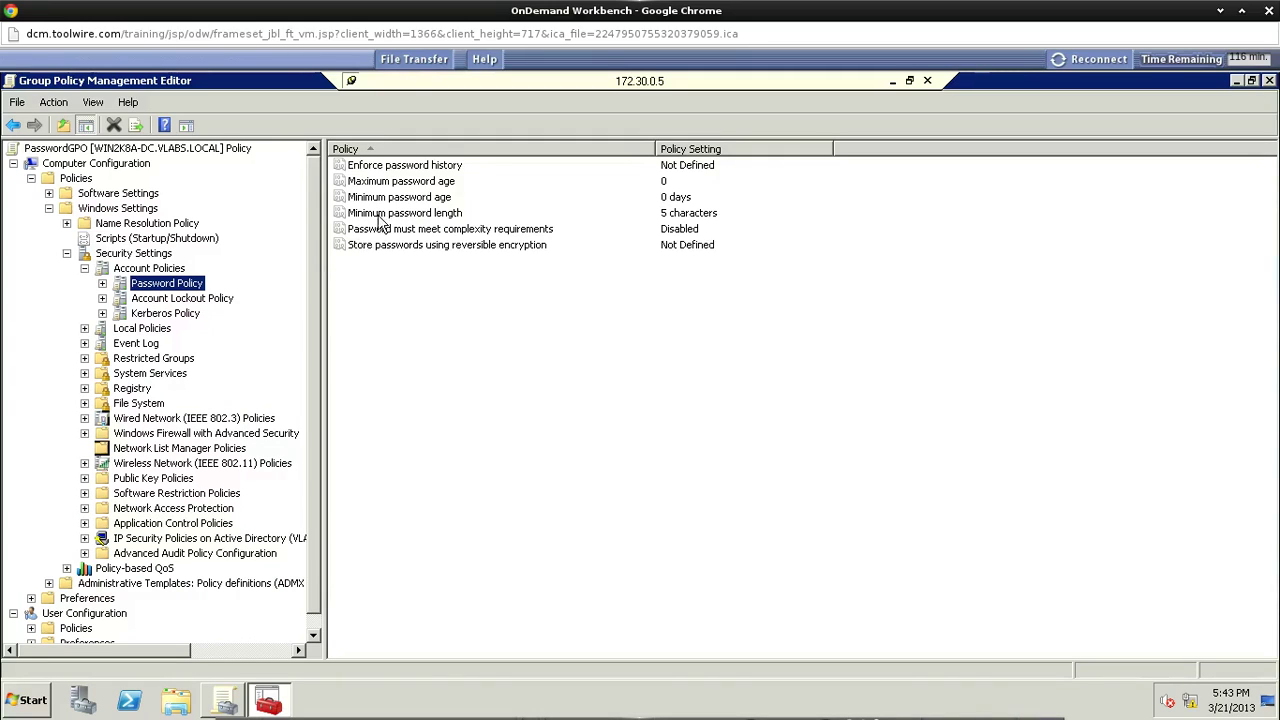
Step: Set the "Password must meet complexity requirements" policy to Enabled, review its explanation, and apply the change
click(447, 234)
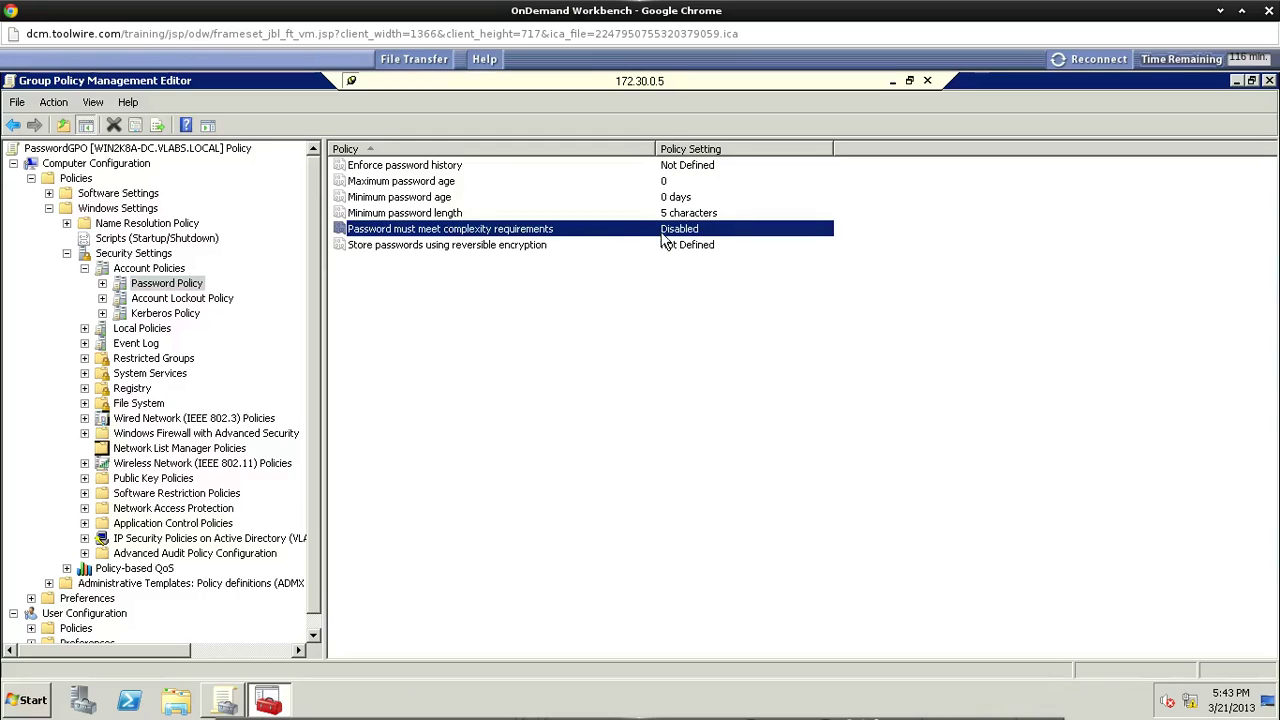
double_click(435, 233)
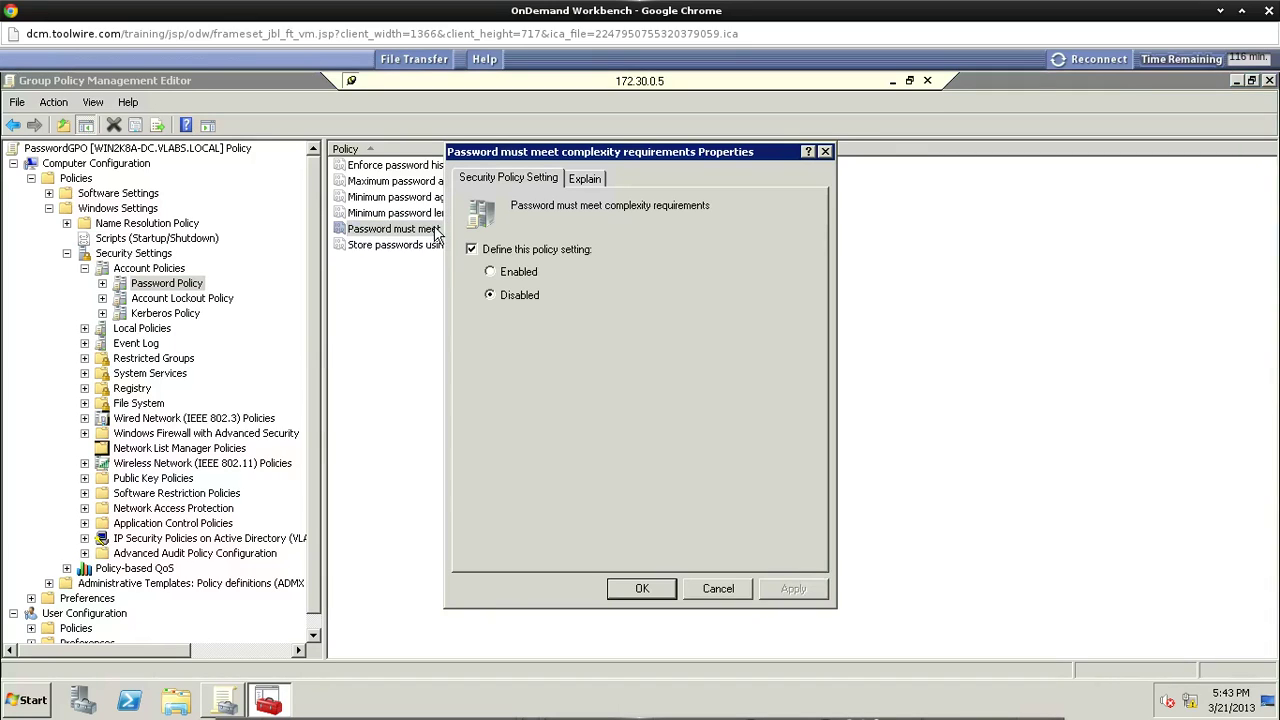
click(491, 273)
click(588, 181)
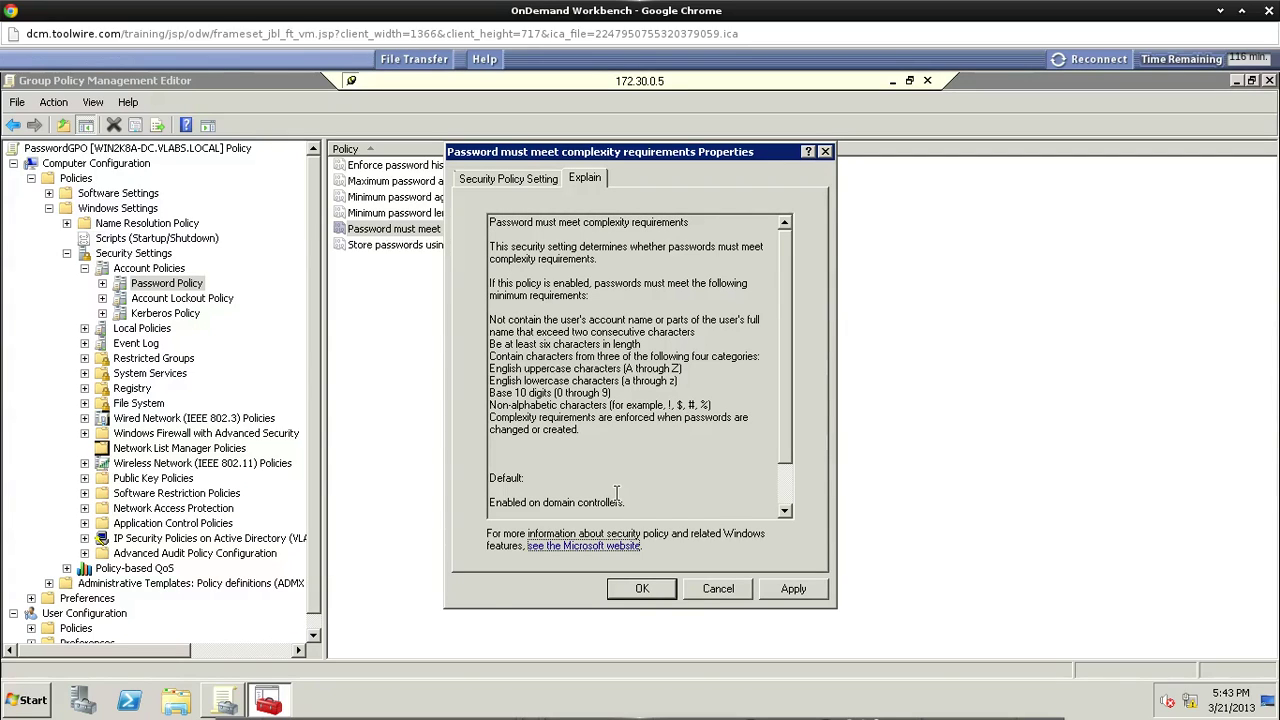
click(638, 591)
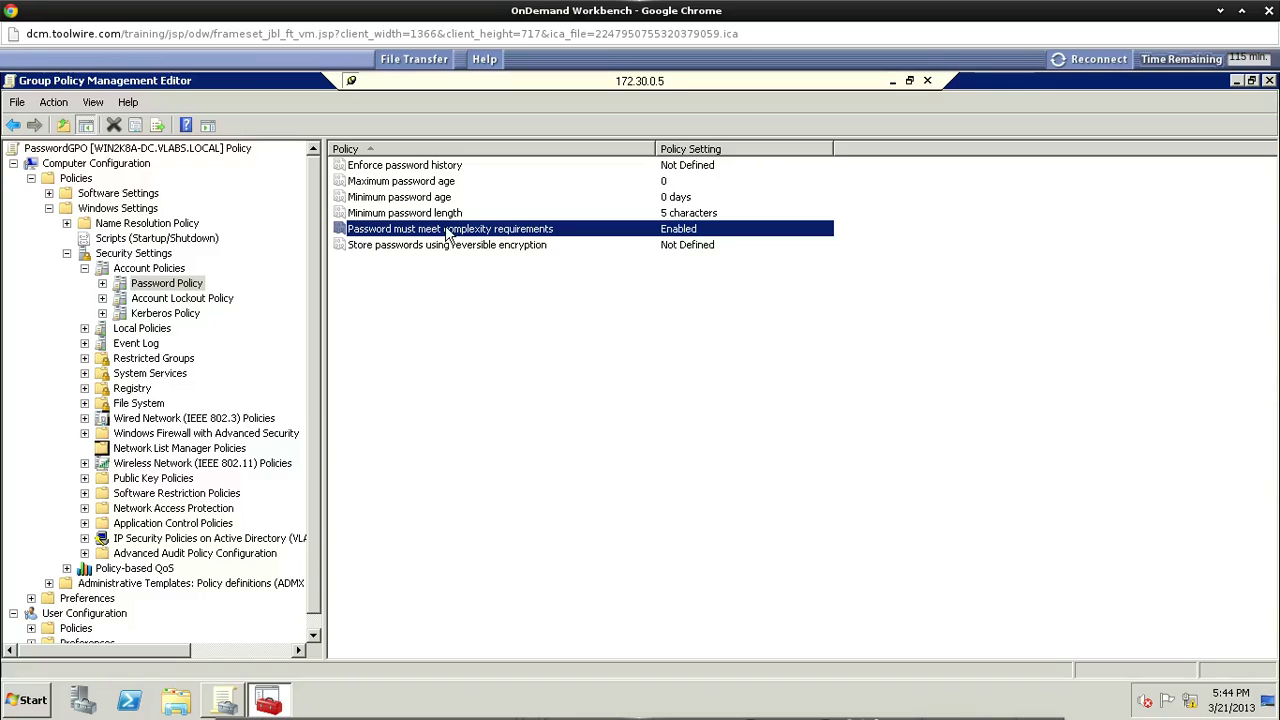
Step: Set PasswordGPO's minimum password length to 8 characters, review the policy's explanation, and close the policy editor
click(374, 213)
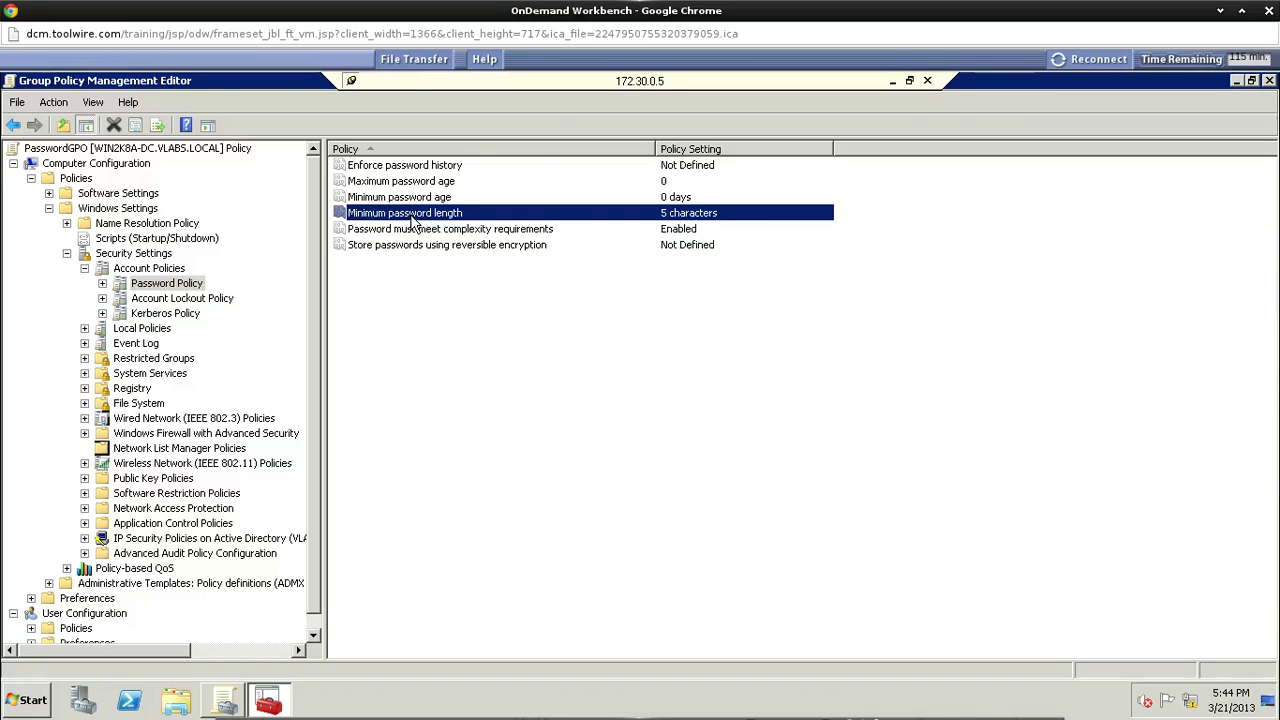
double_click(412, 220)
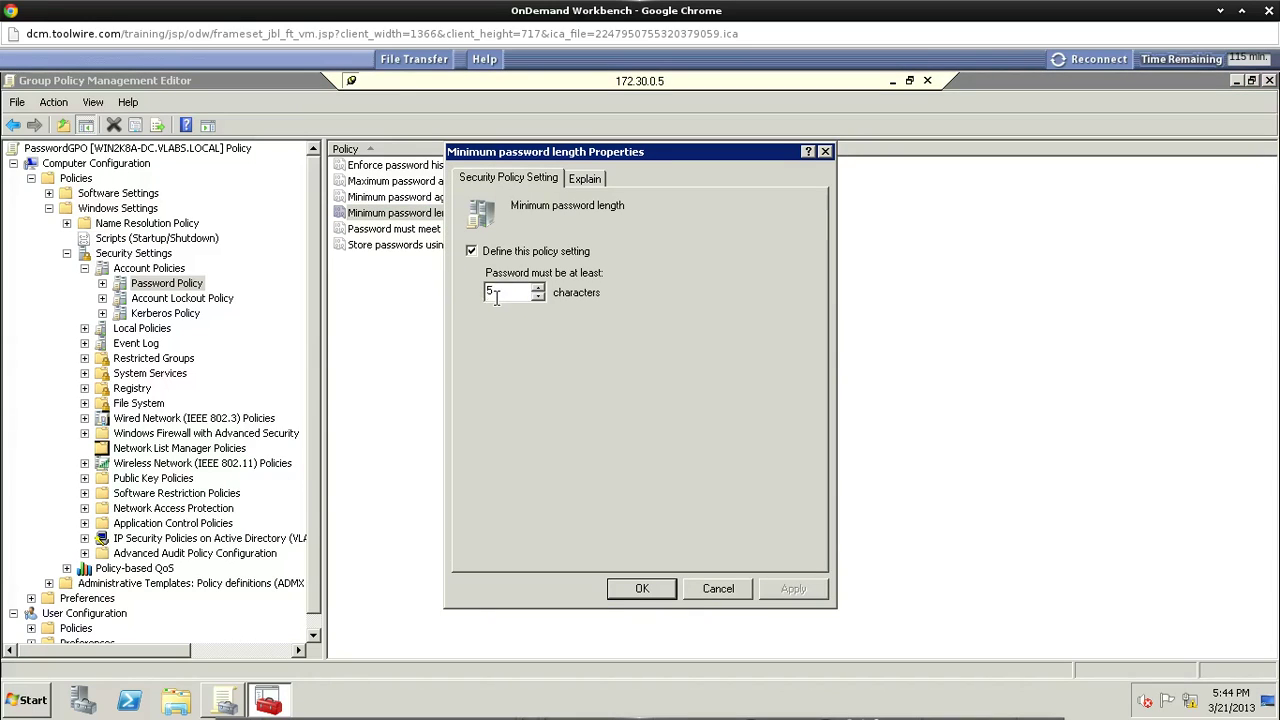
click(538, 287)
click(592, 185)
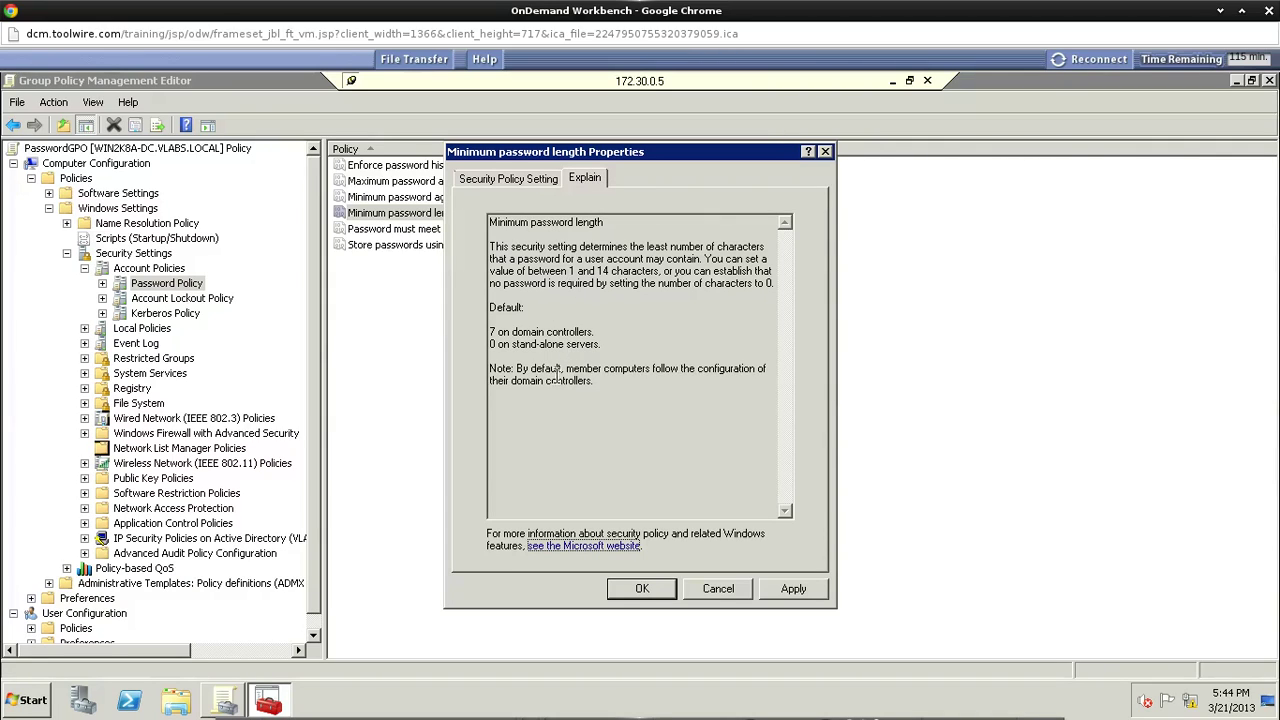
click(640, 590)
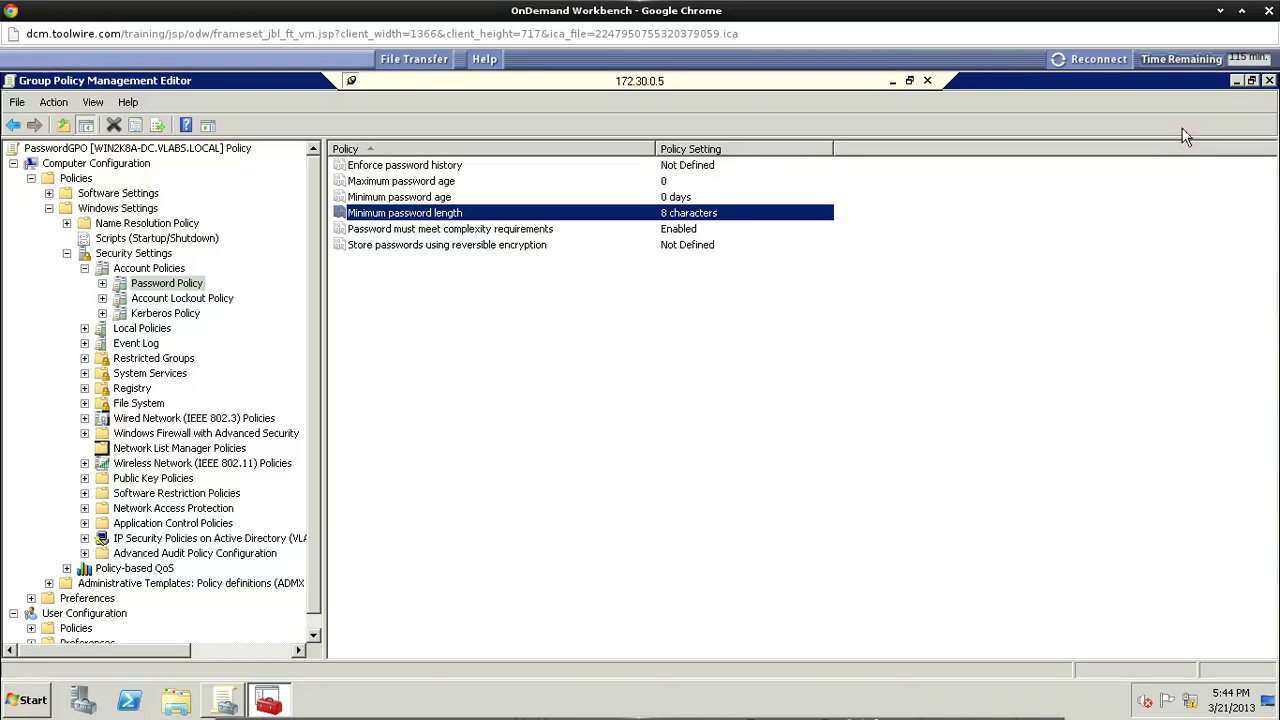
click(1269, 80)
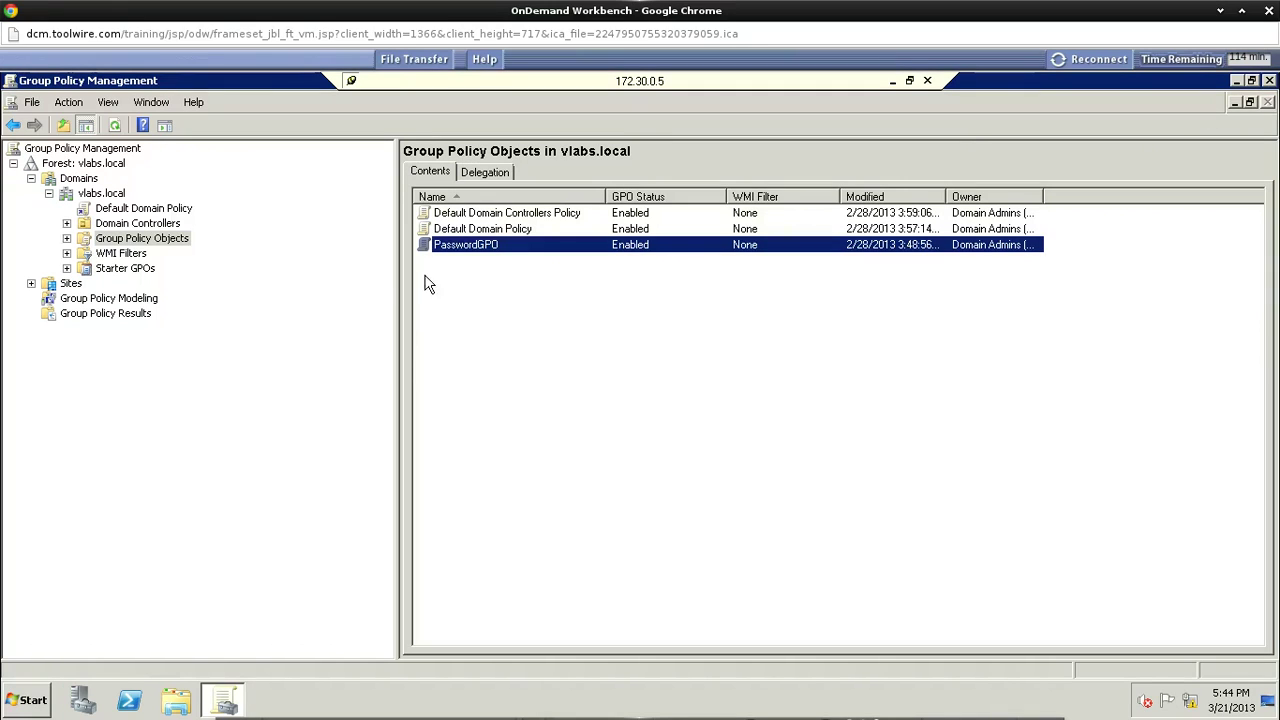
Step: Link the existing PasswordGPO to the vlabs.local domain
right_click(111, 196)
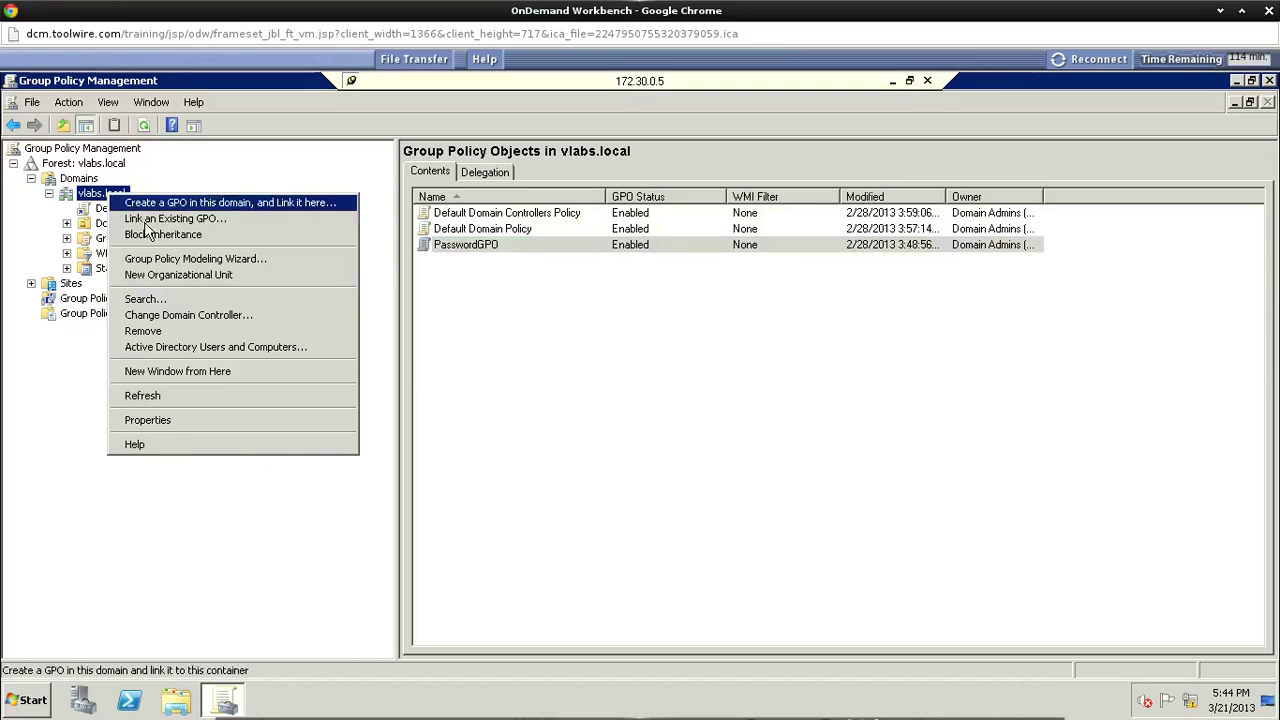
click(173, 219)
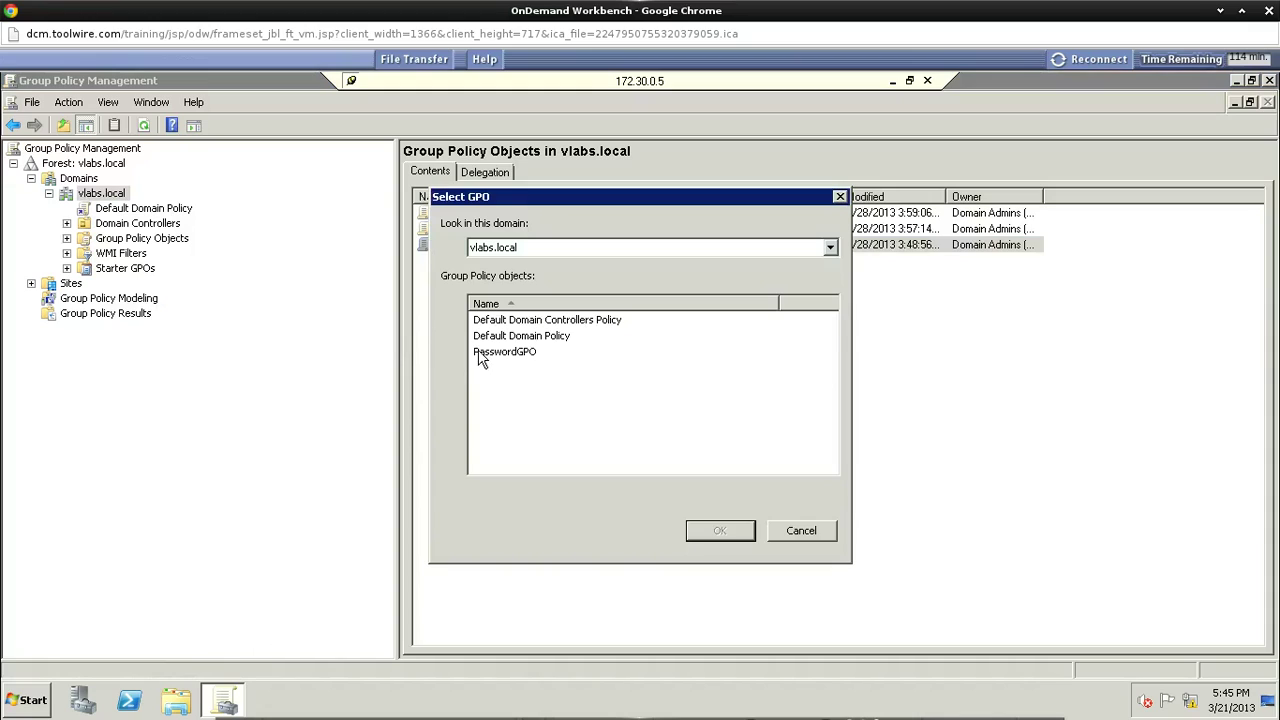
click(482, 356)
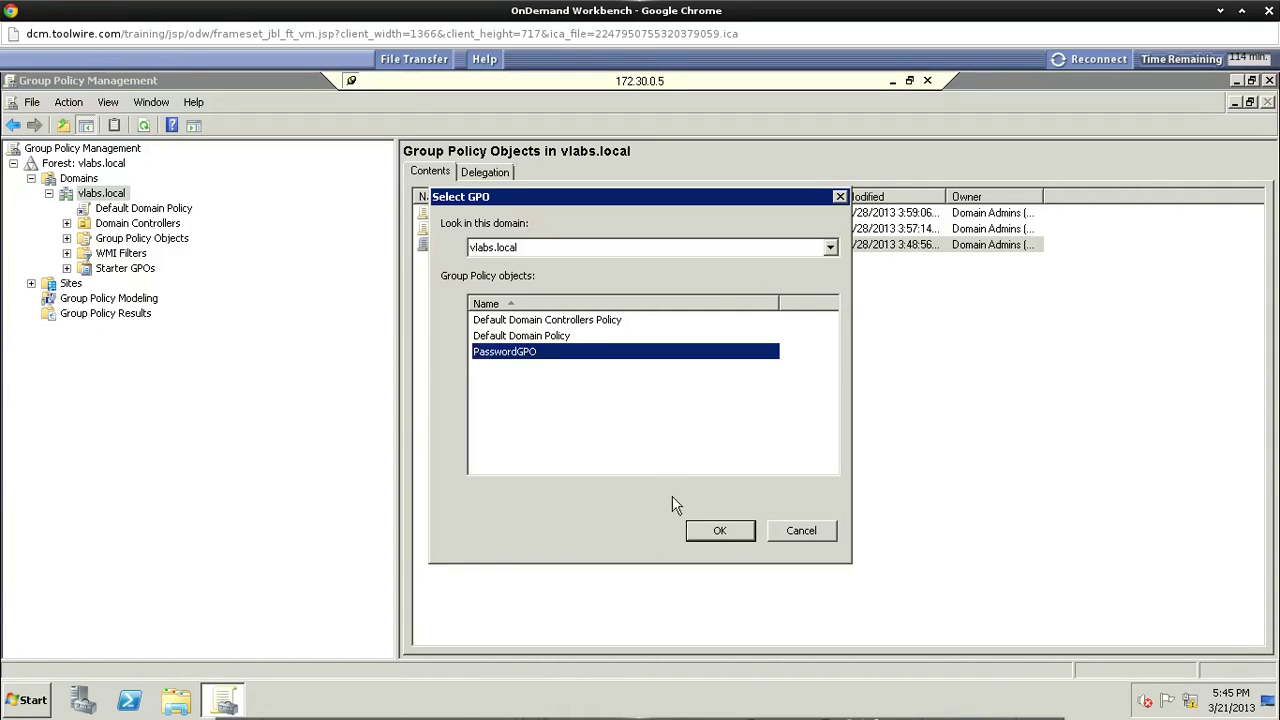
click(718, 532)
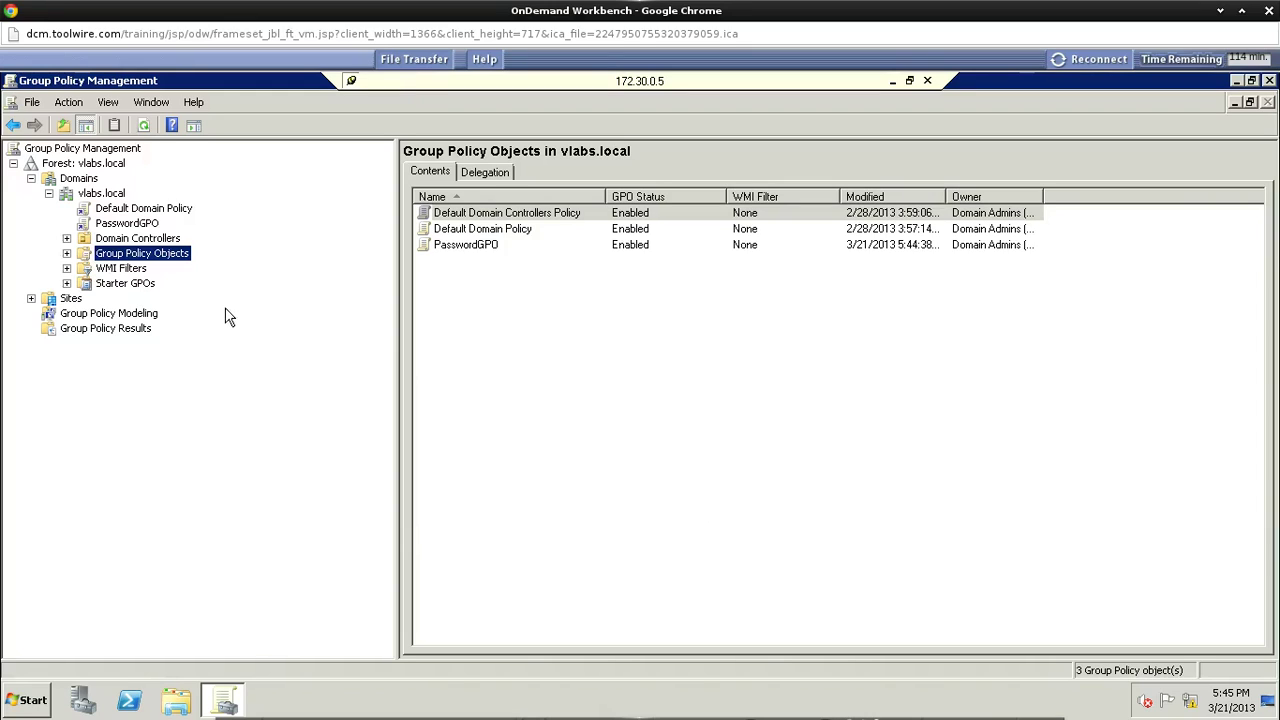
Step: Save a report of the linked PasswordGPO to the Desktop as the HTML file PasswordGPO, and close Group Policy Management
right_click(140, 228)
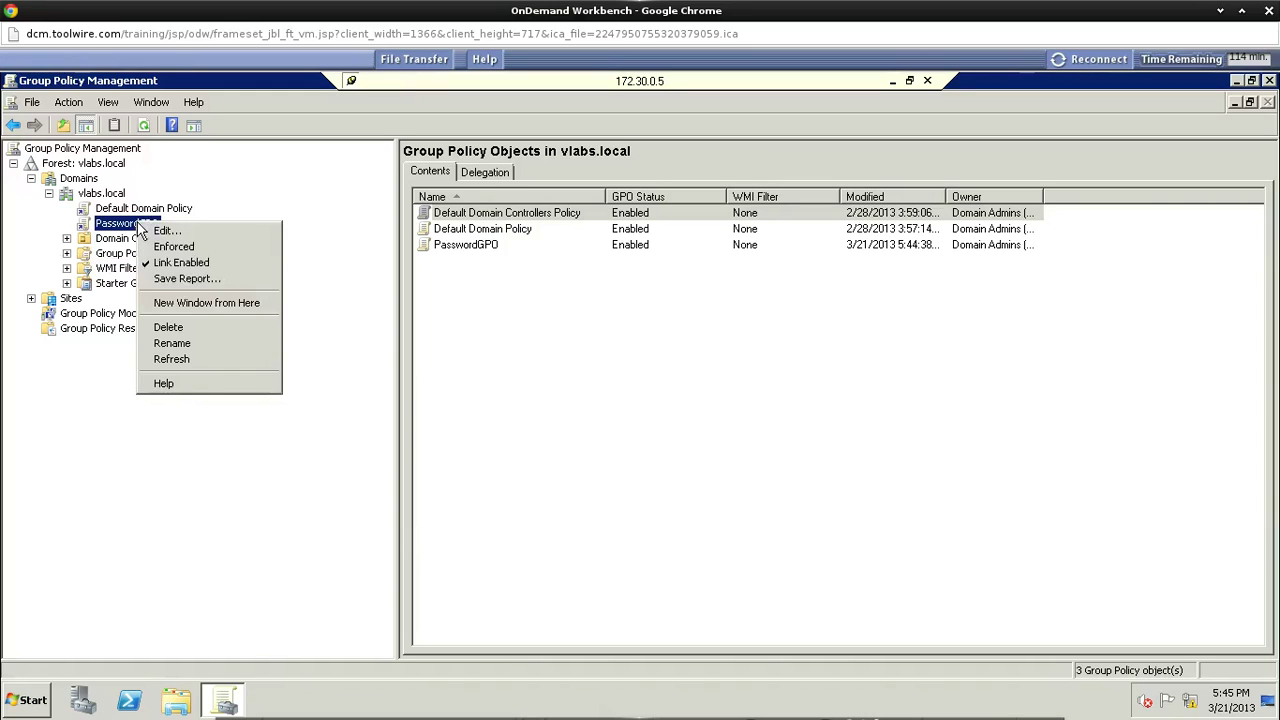
click(185, 279)
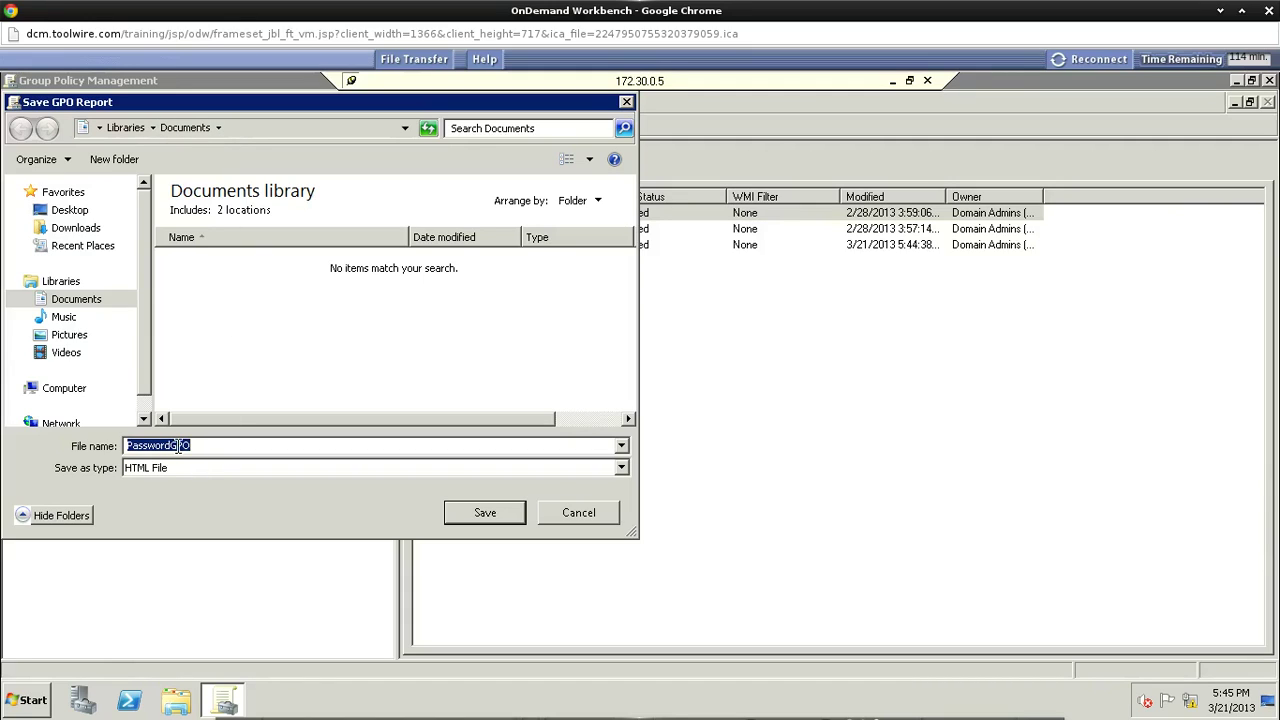
click(621, 468)
click(625, 470)
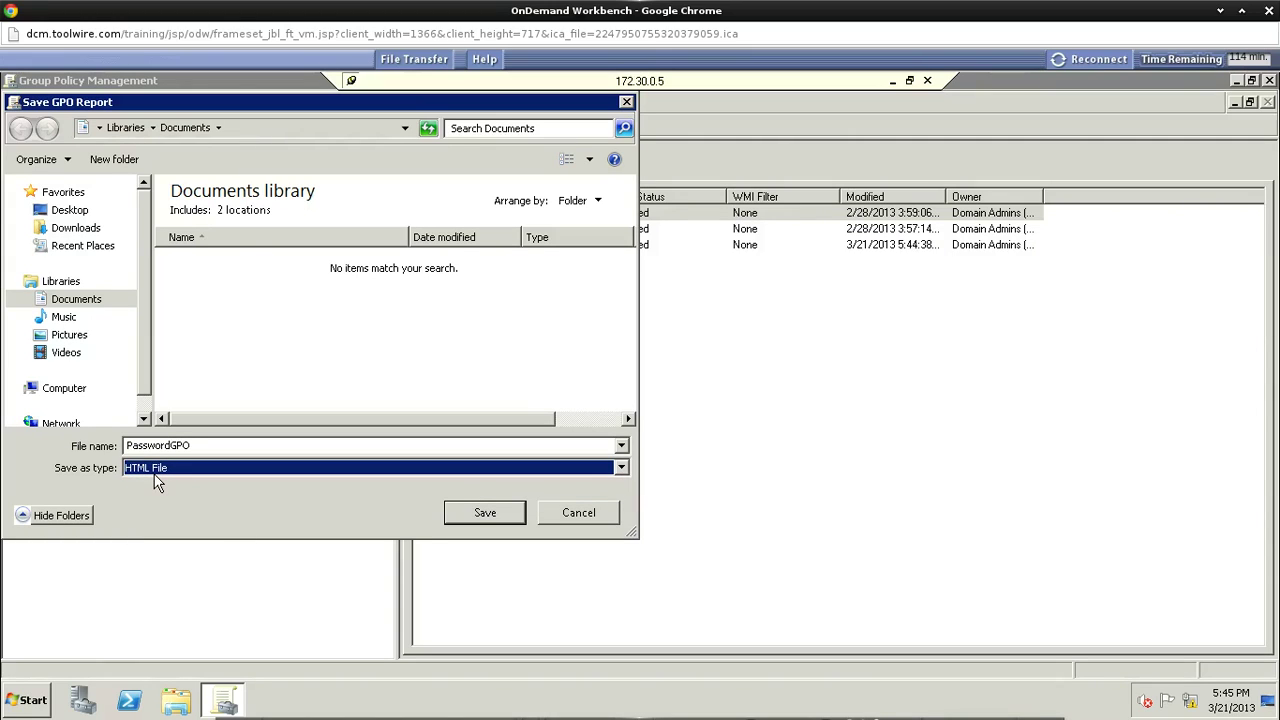
click(72, 211)
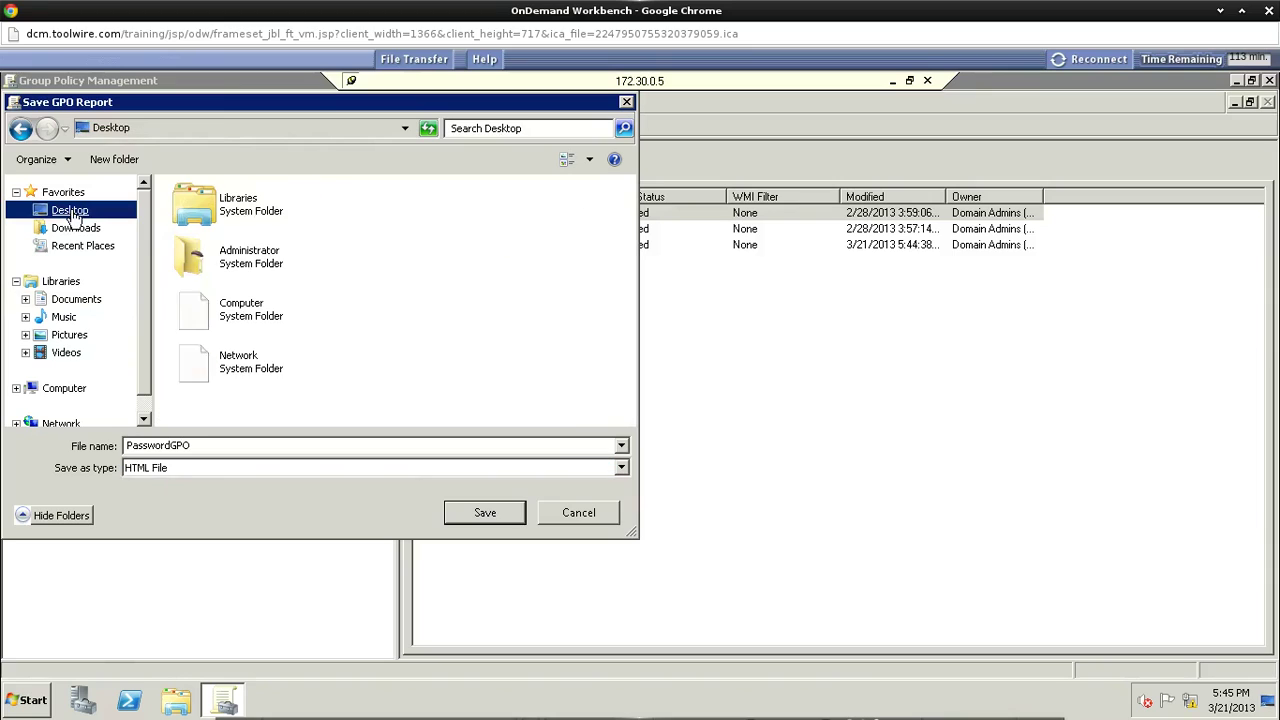
click(484, 513)
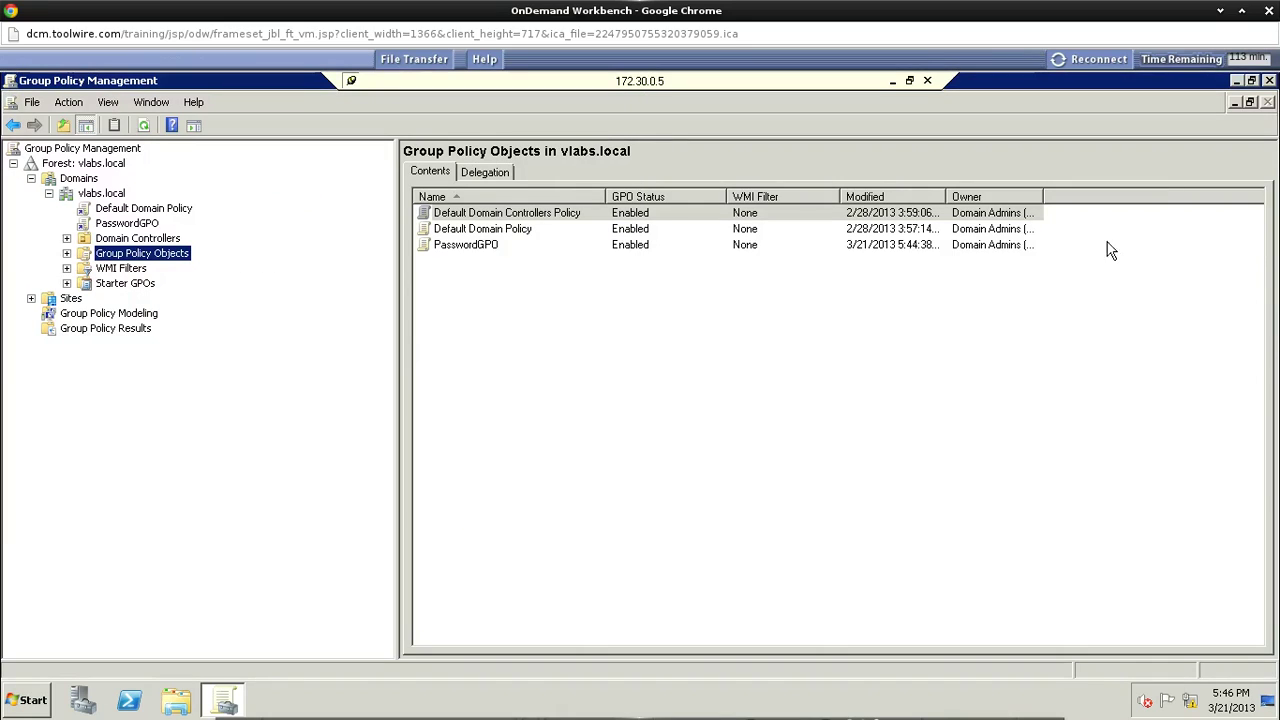
click(1268, 81)
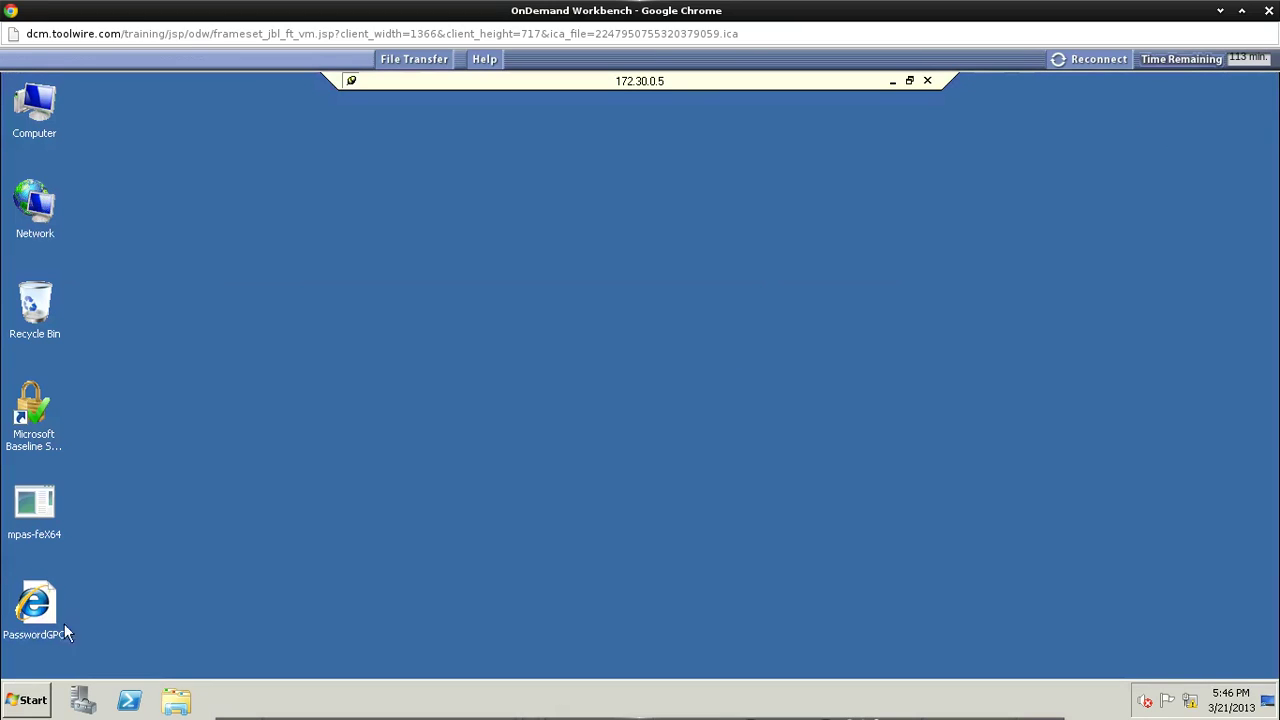
Step: Open the saved PasswordGPO report, review it down to the Password Policy settings, and close it
click(40, 604)
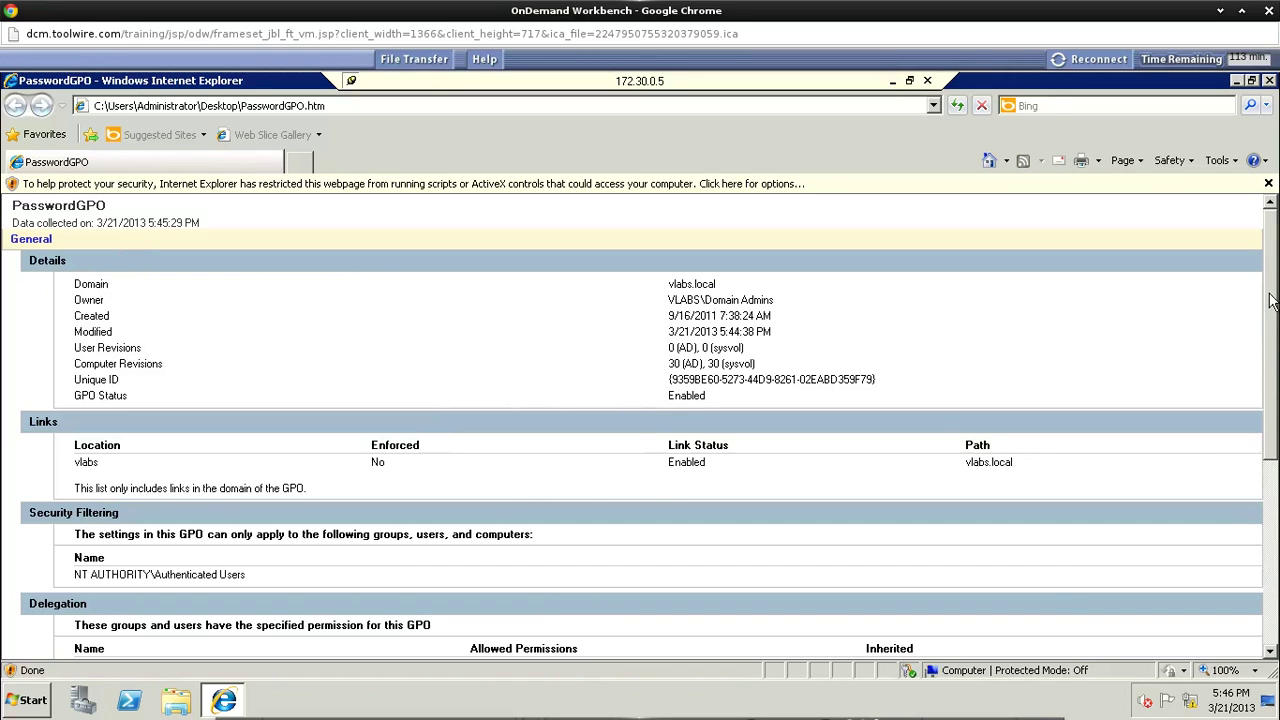
drag(1268, 300, 1257, 490)
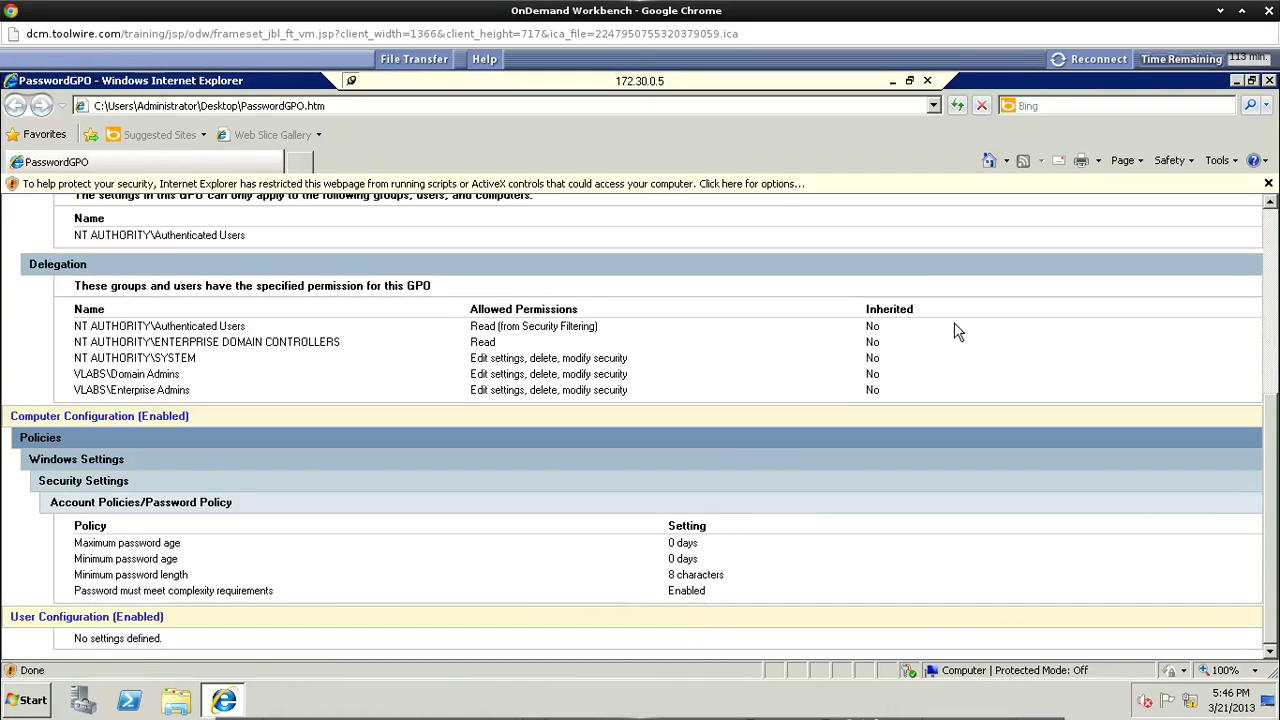
click(1269, 81)
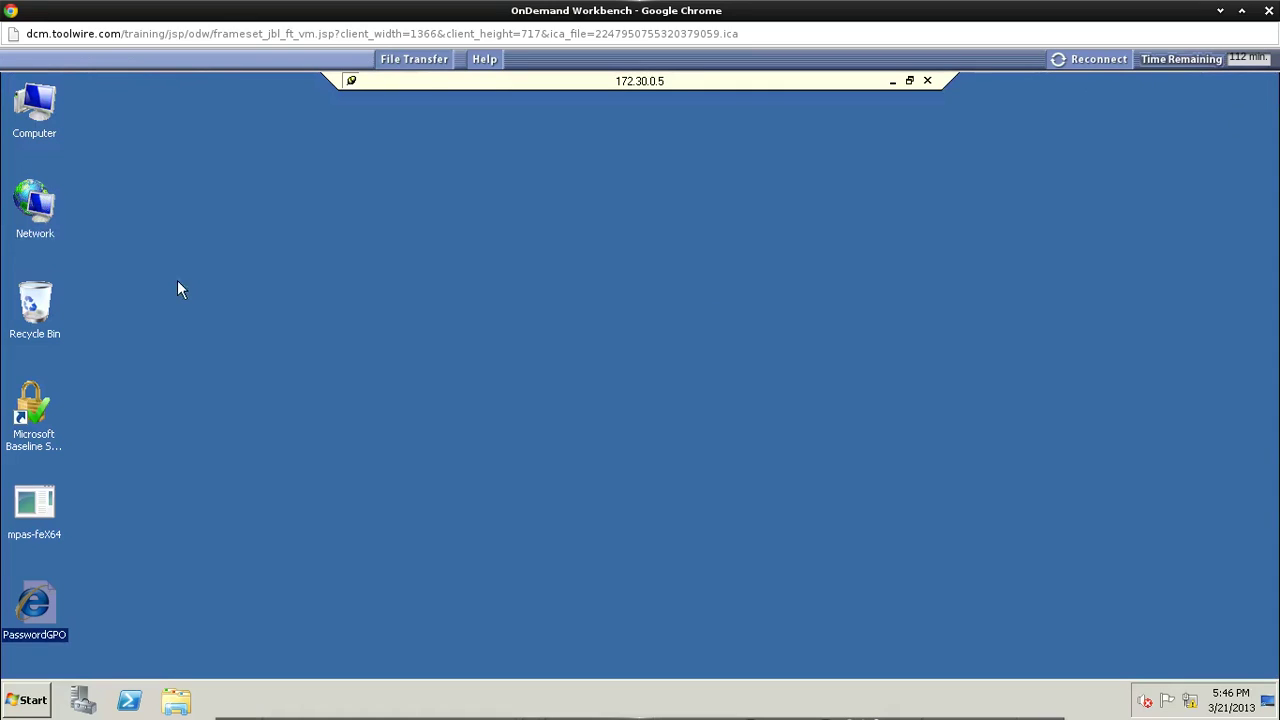
Step: Browse to the server's Desktop folder in Windows Explorer and copy the PasswordGPO HTML report
double_click(38, 102)
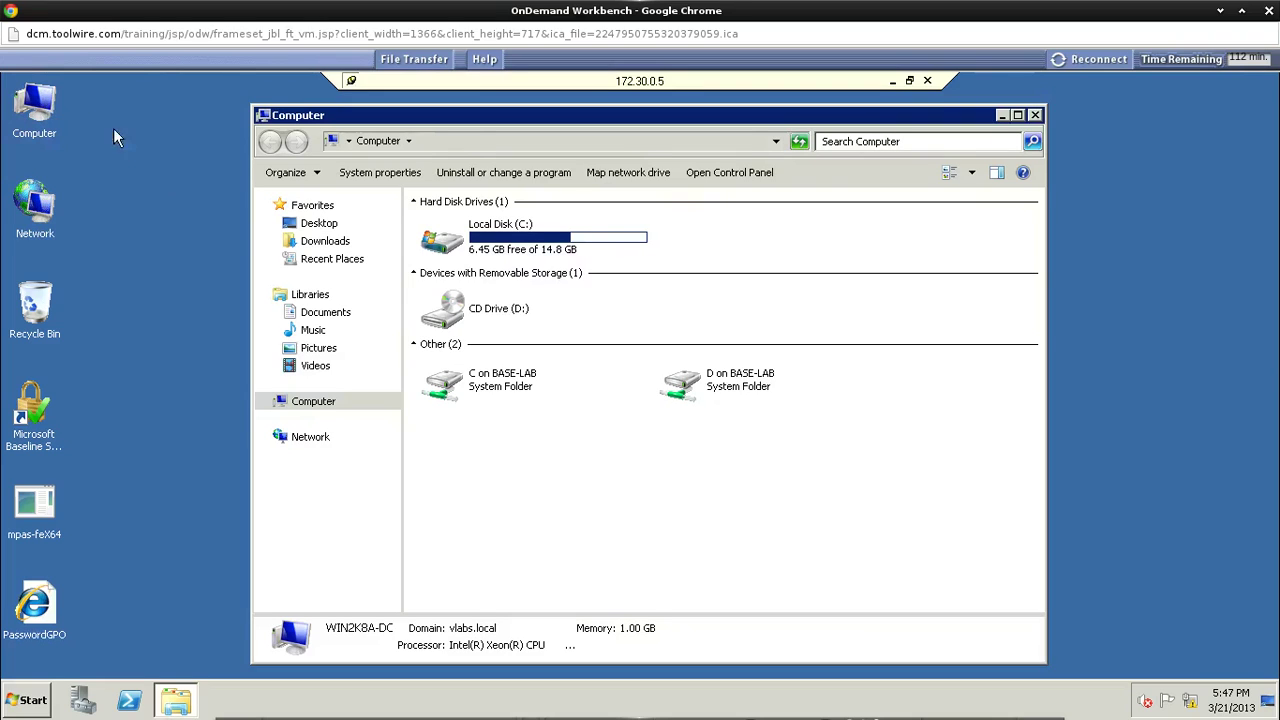
click(310, 228)
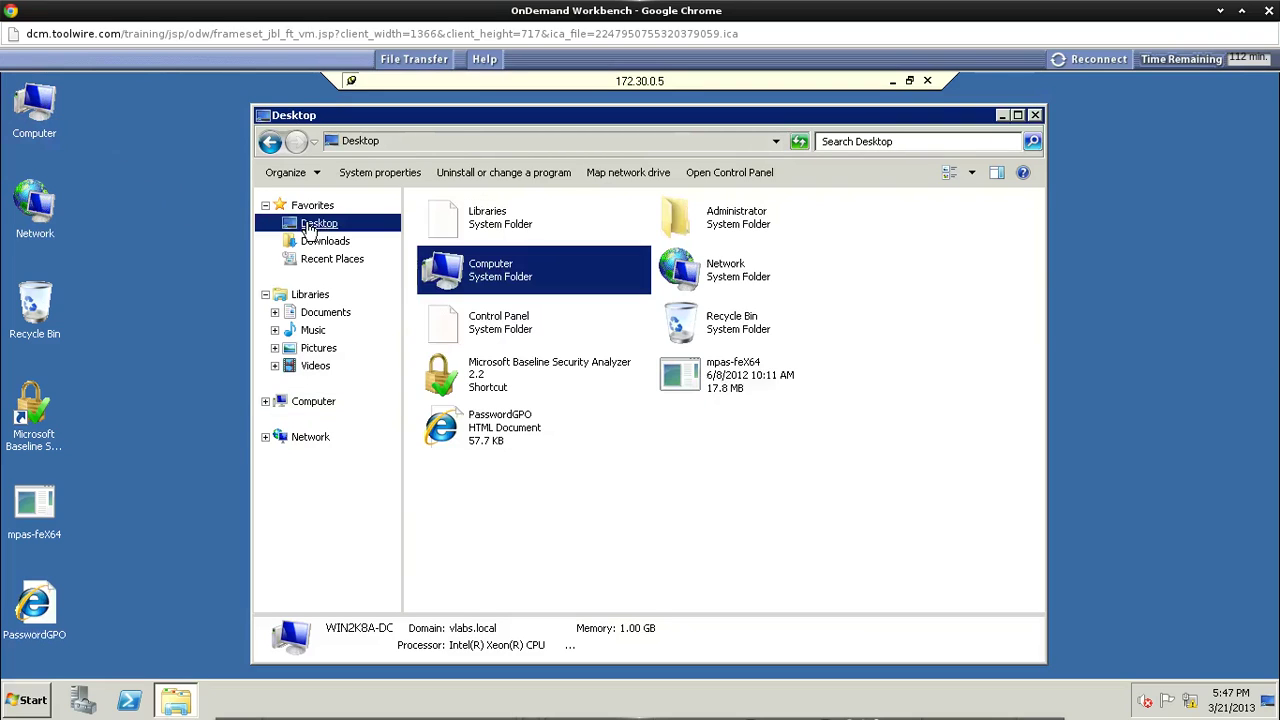
right_click(458, 422)
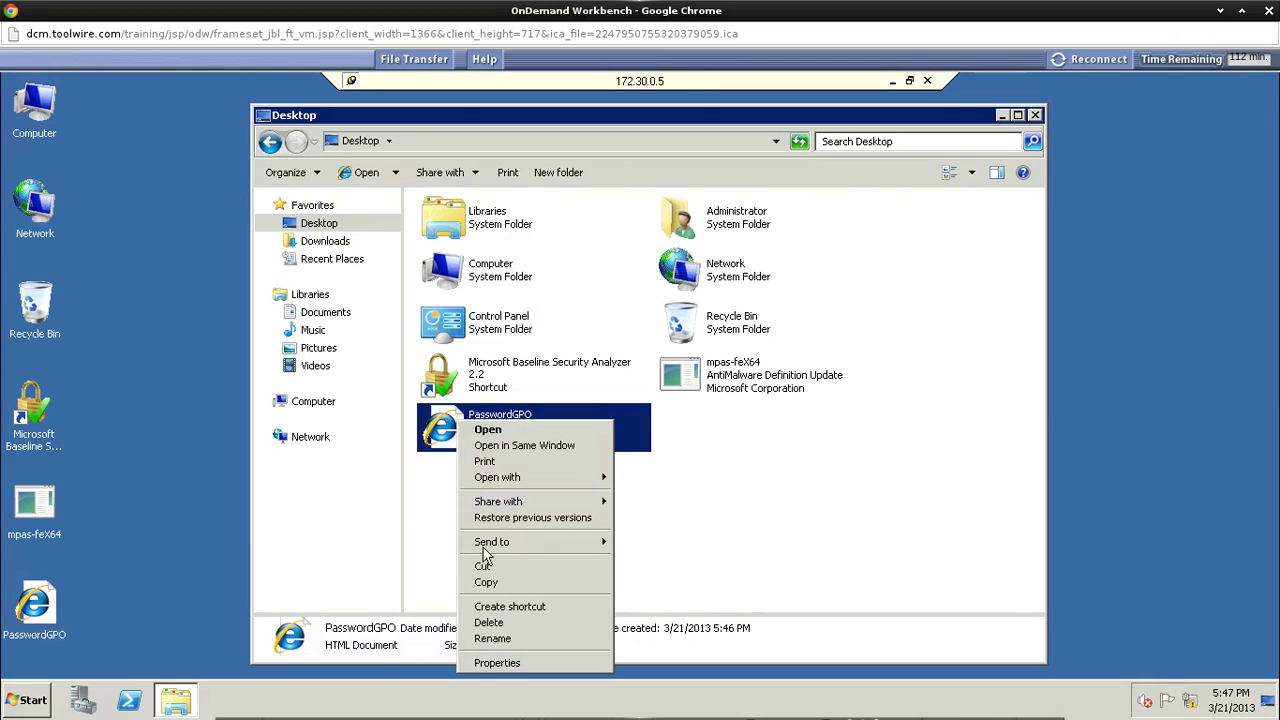
click(487, 584)
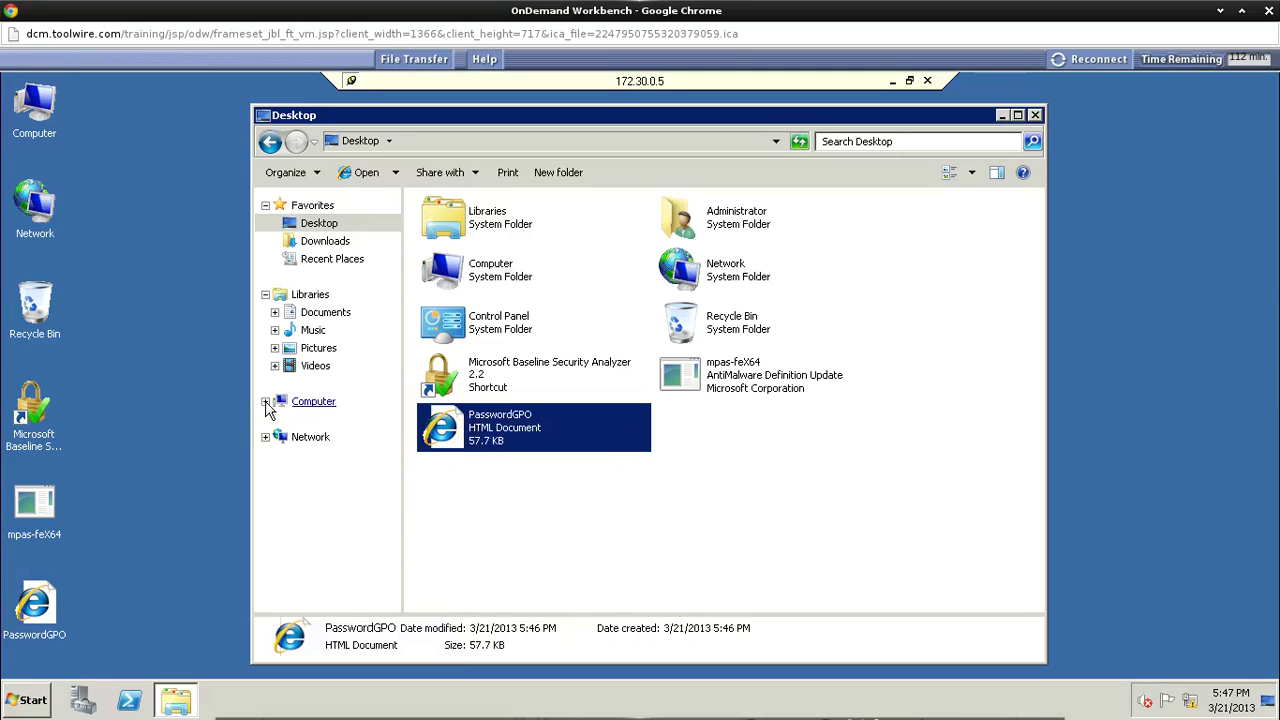
Step: Paste the PasswordGPO report into Documents and Settings\Administrator\Desktop on the C on BASE-LAB drive, and close the file window
click(265, 403)
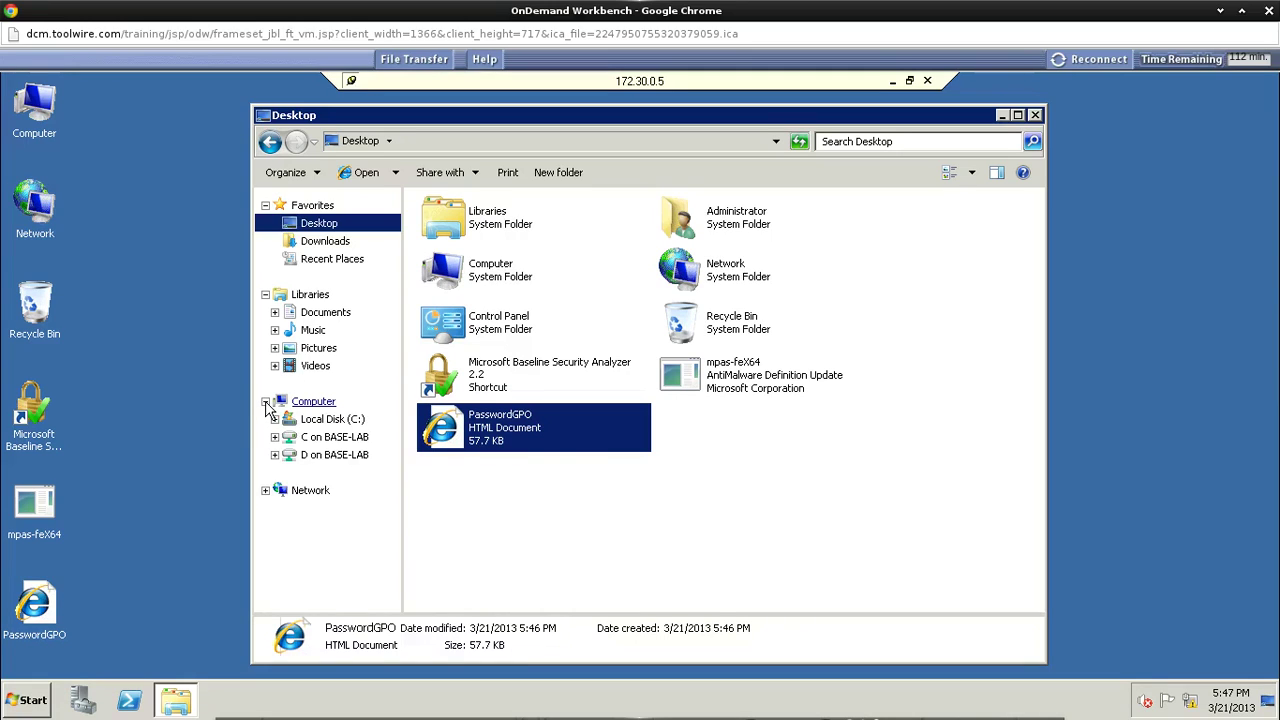
click(337, 440)
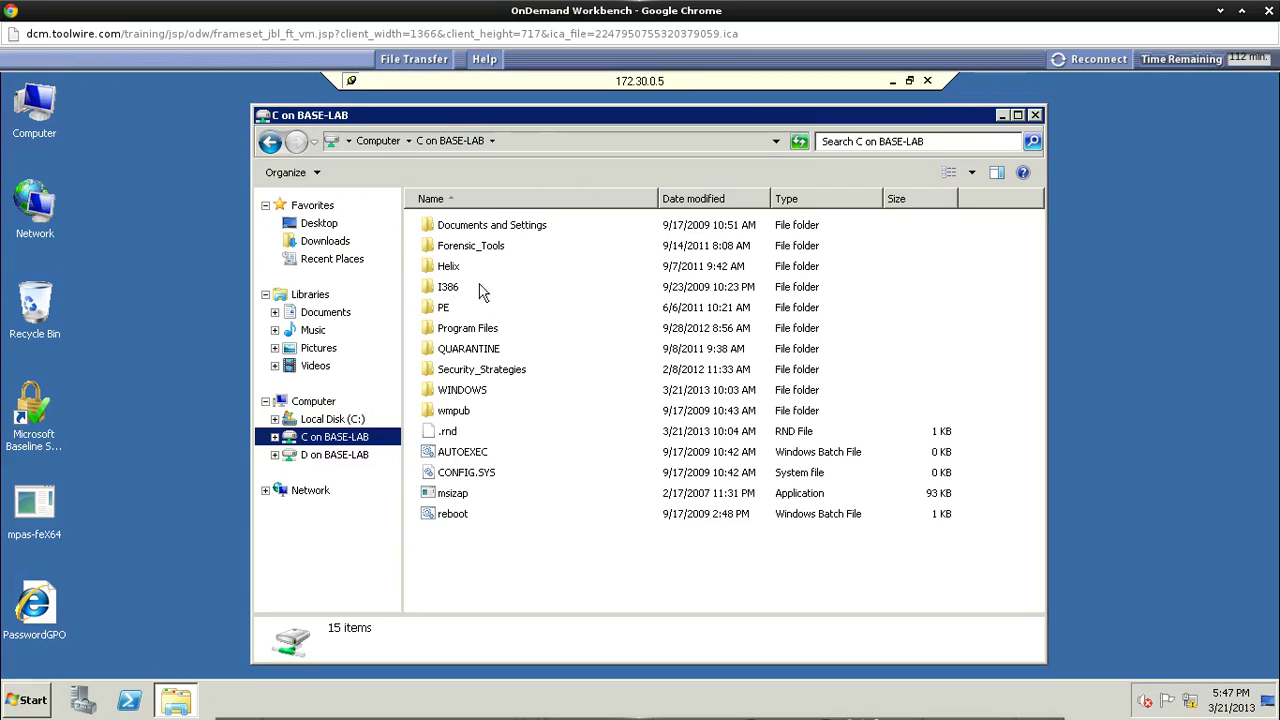
click(470, 230)
double_click(470, 232)
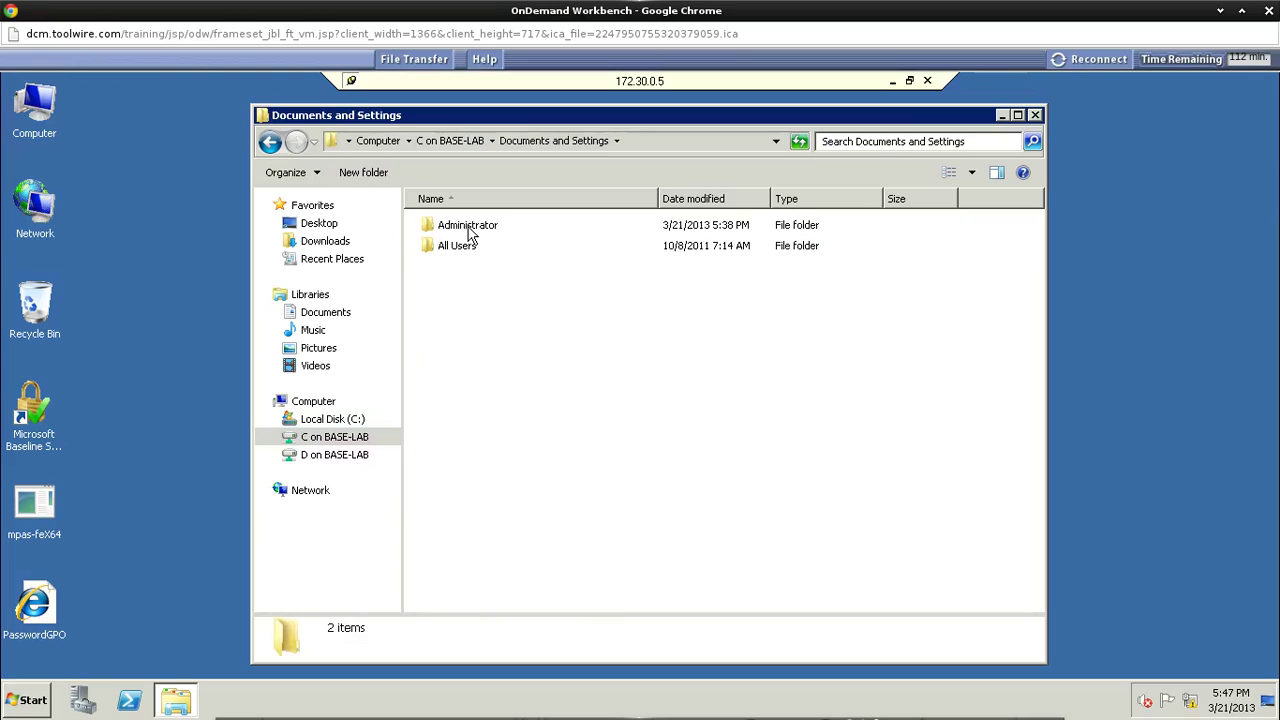
click(470, 230)
double_click(470, 230)
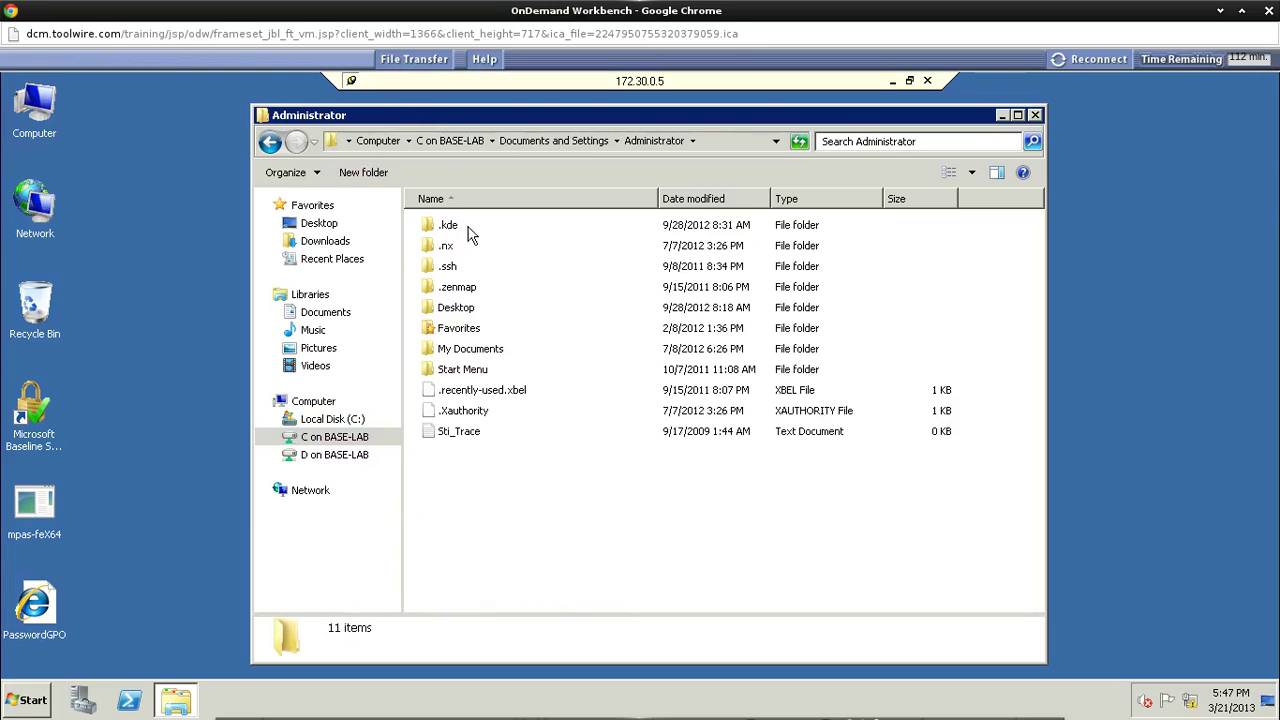
click(462, 309)
double_click(462, 309)
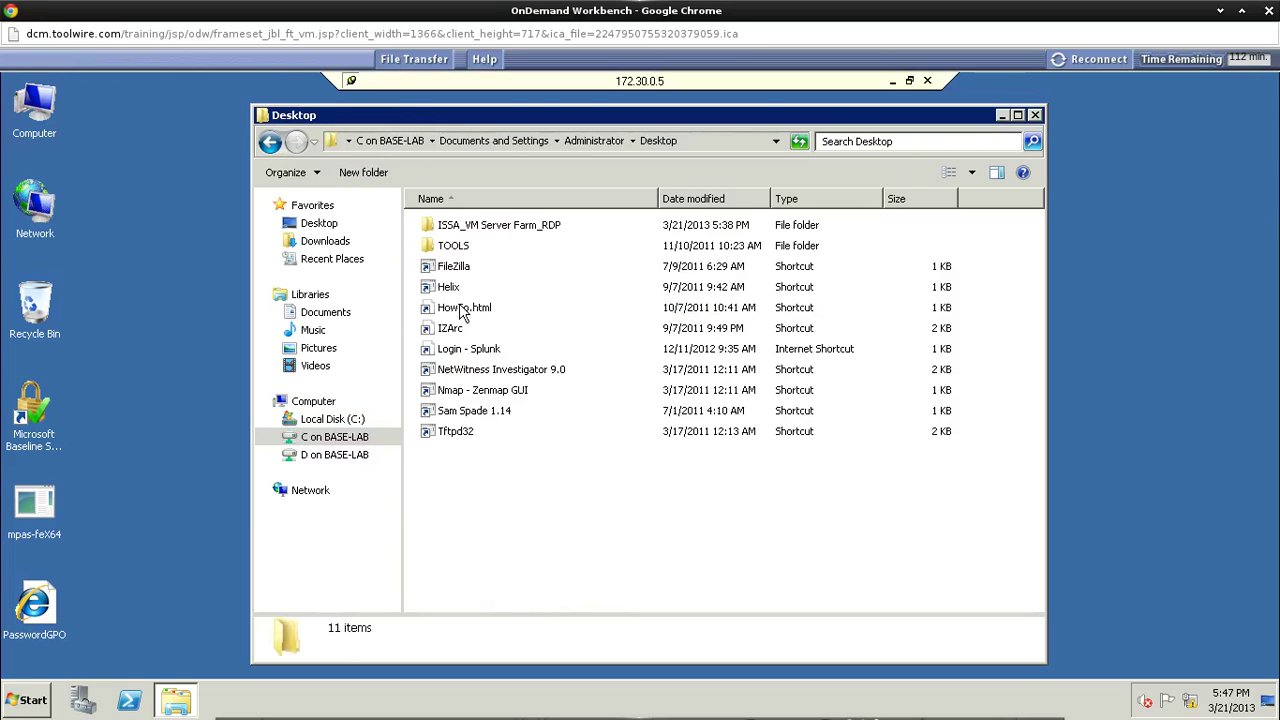
right_click(481, 498)
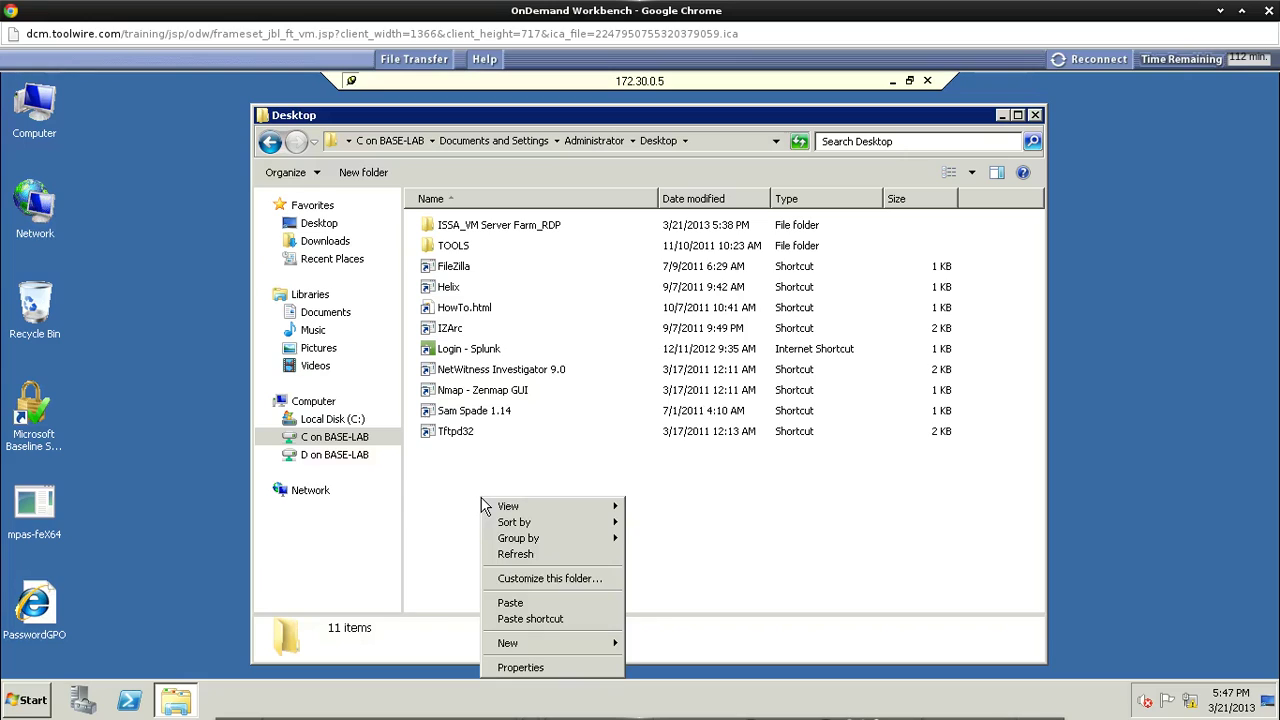
click(518, 605)
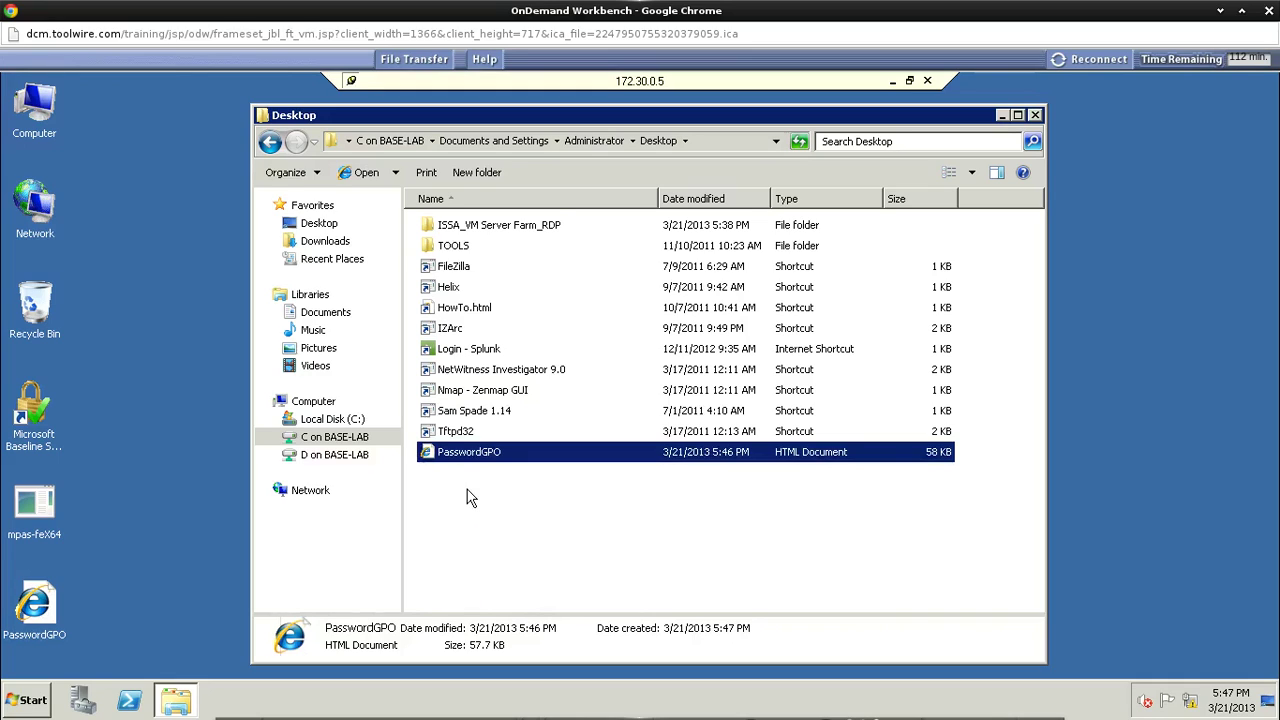
click(1035, 115)
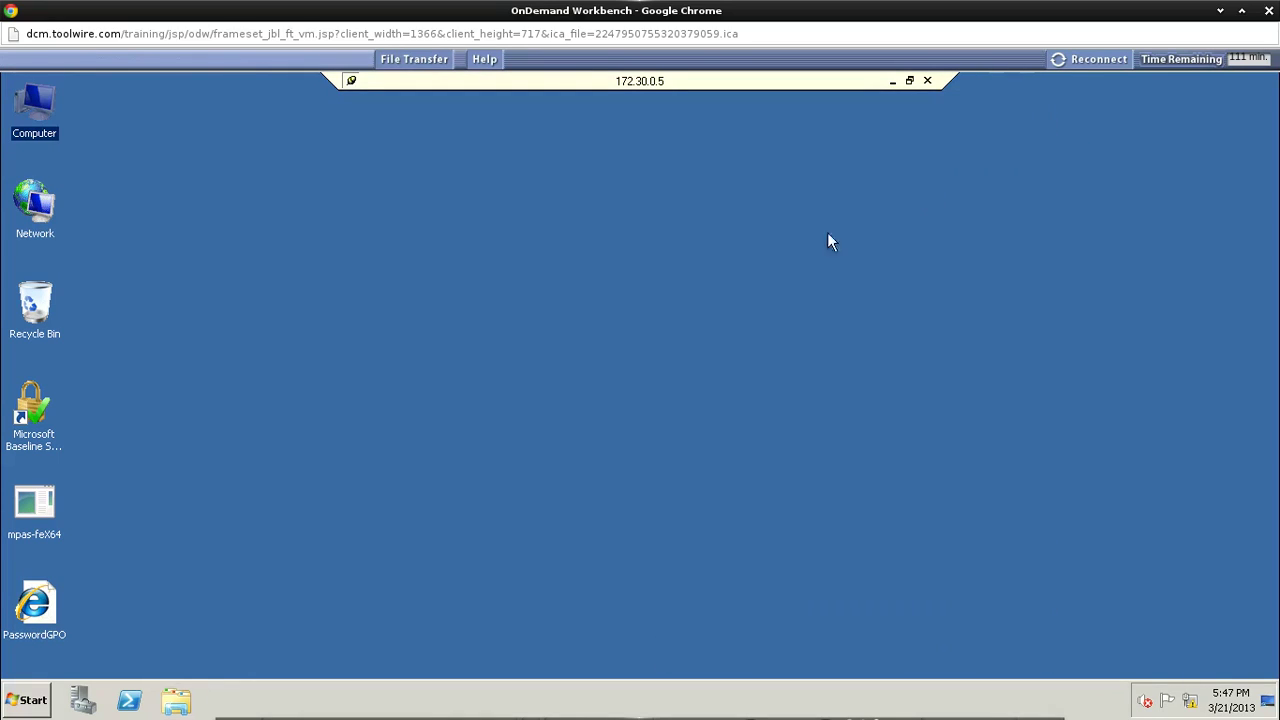
Step: Minimize the remote session, uncover the local desktop's icons, and check for the copied PasswordGPO.htm report
click(892, 84)
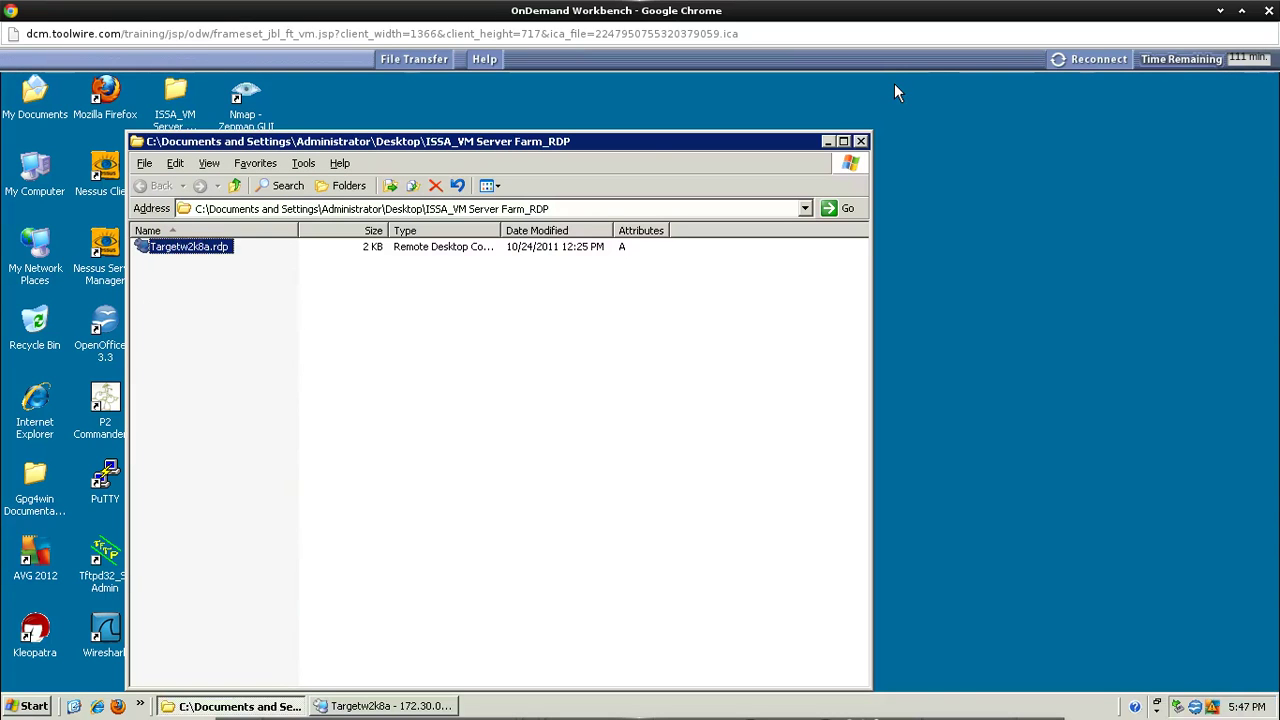
drag(636, 140, 833, 115)
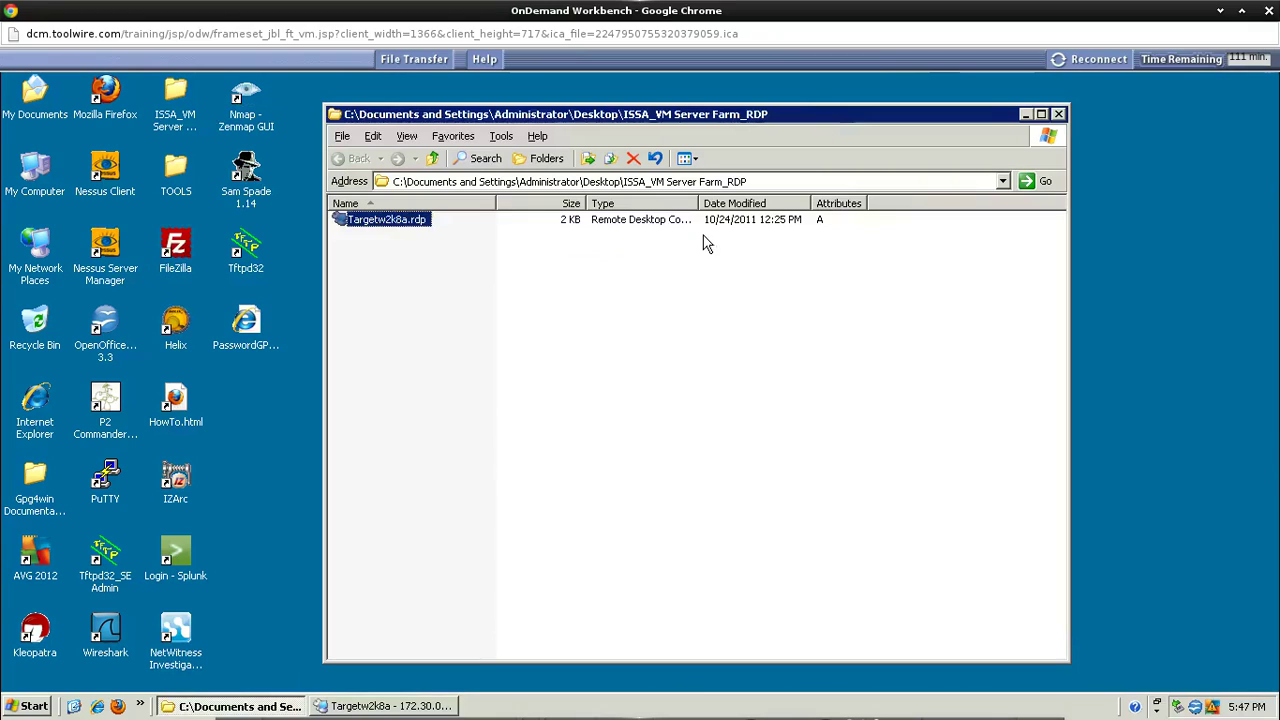
click(250, 335)
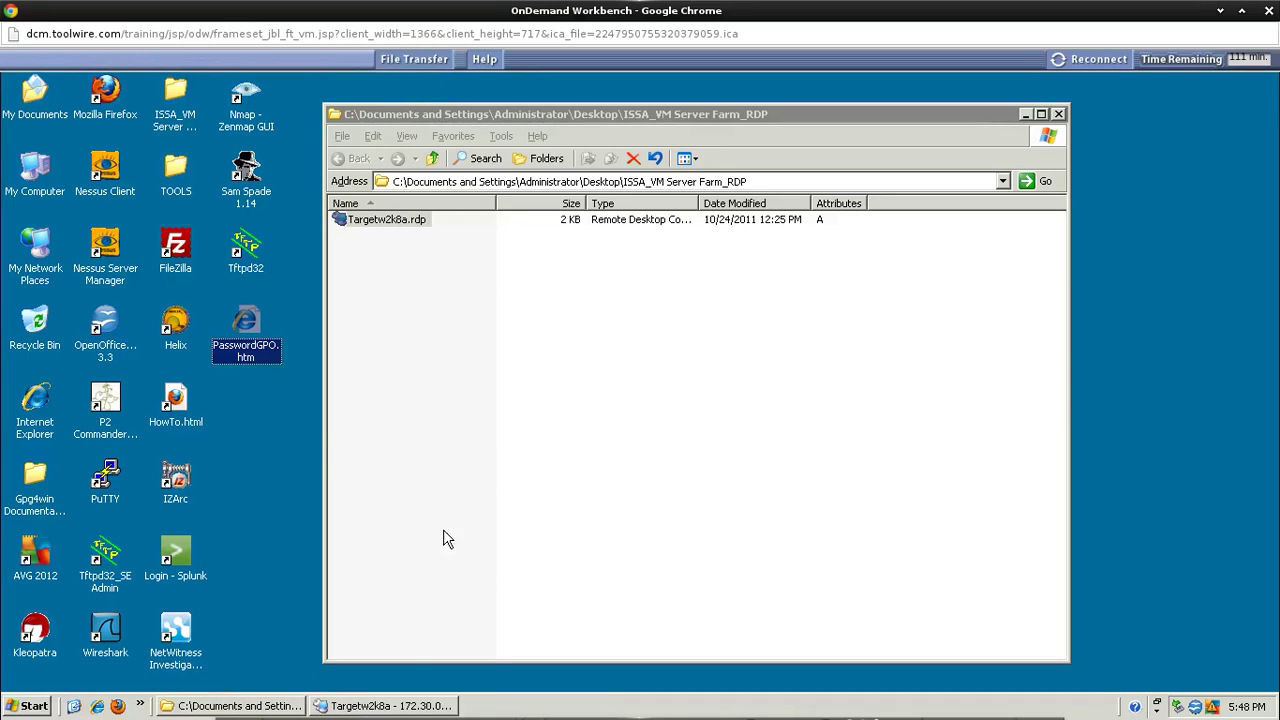
Step: Return to the remote session, launch Microsoft Baseline Security Analyzer, and scan VLABS\WIN2K8A-DC with the security updates check turned off
click(370, 706)
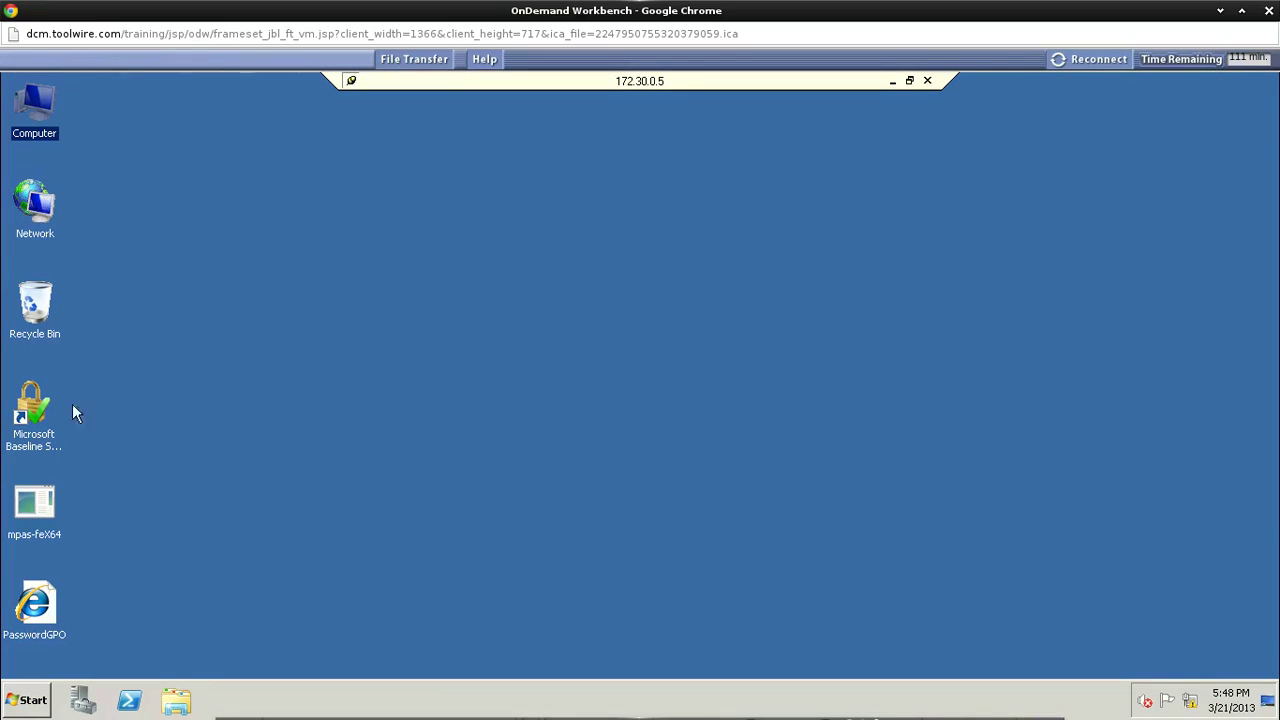
click(33, 408)
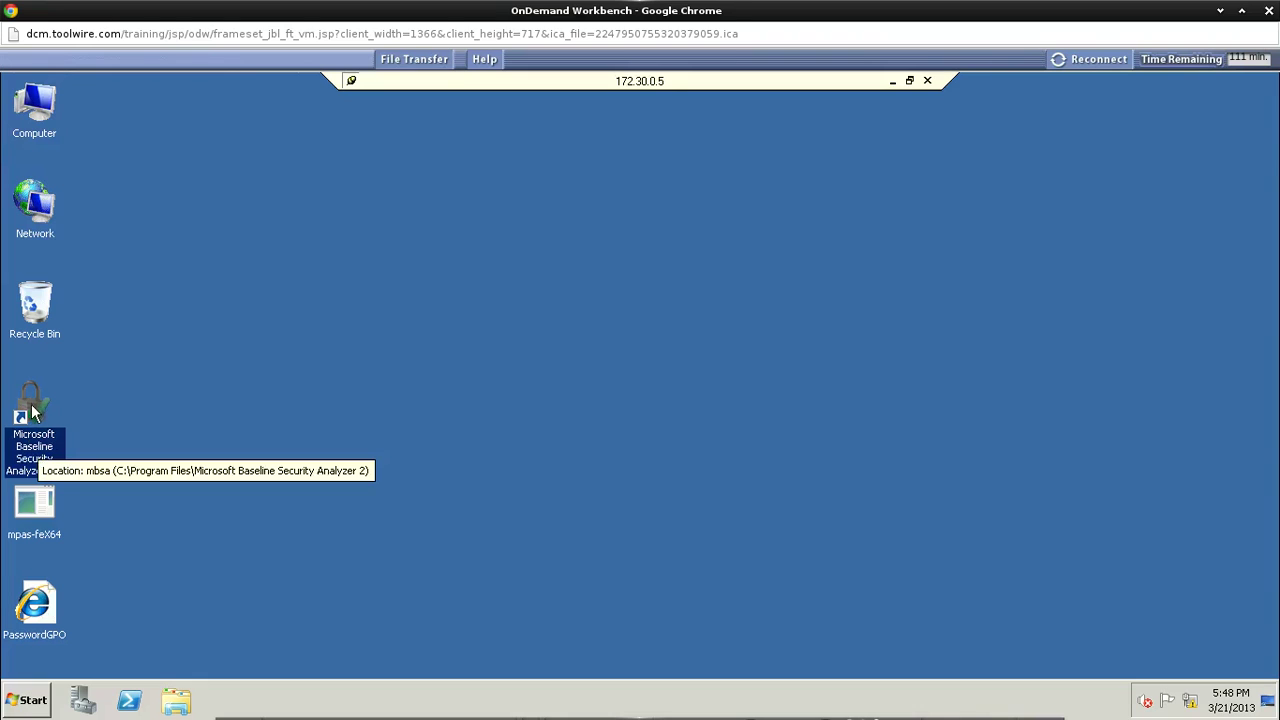
double_click(32, 409)
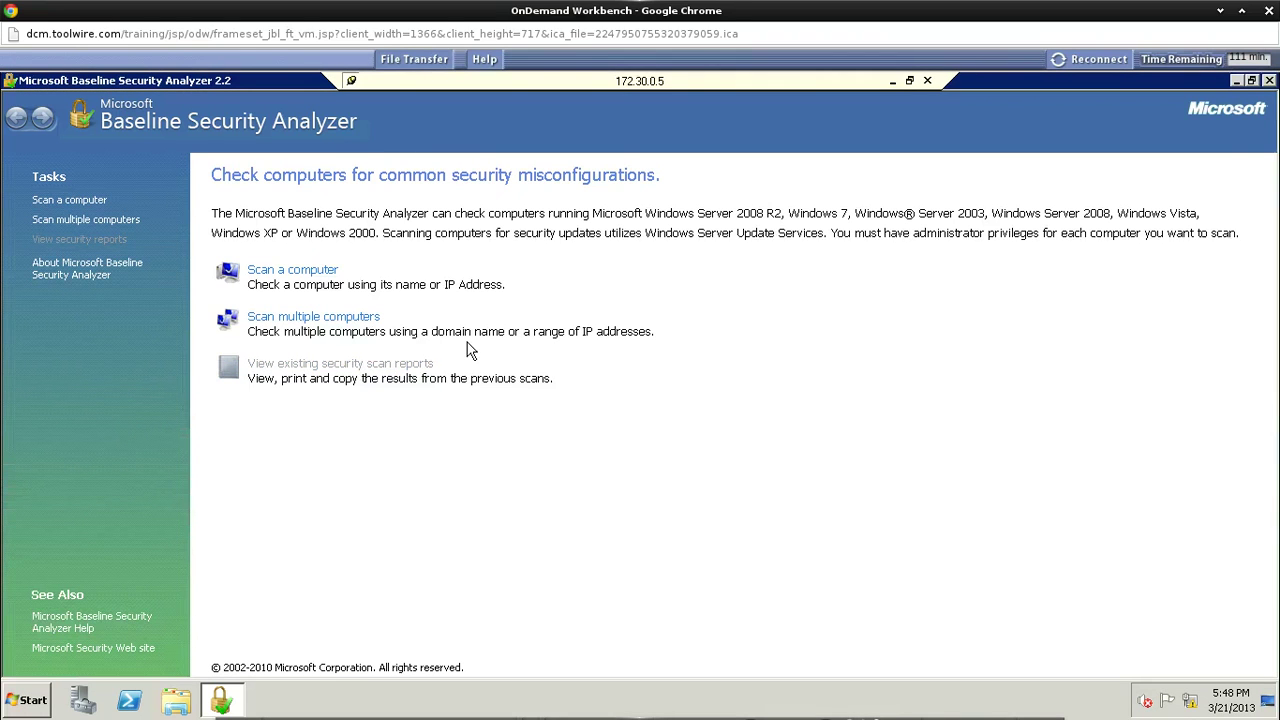
click(296, 271)
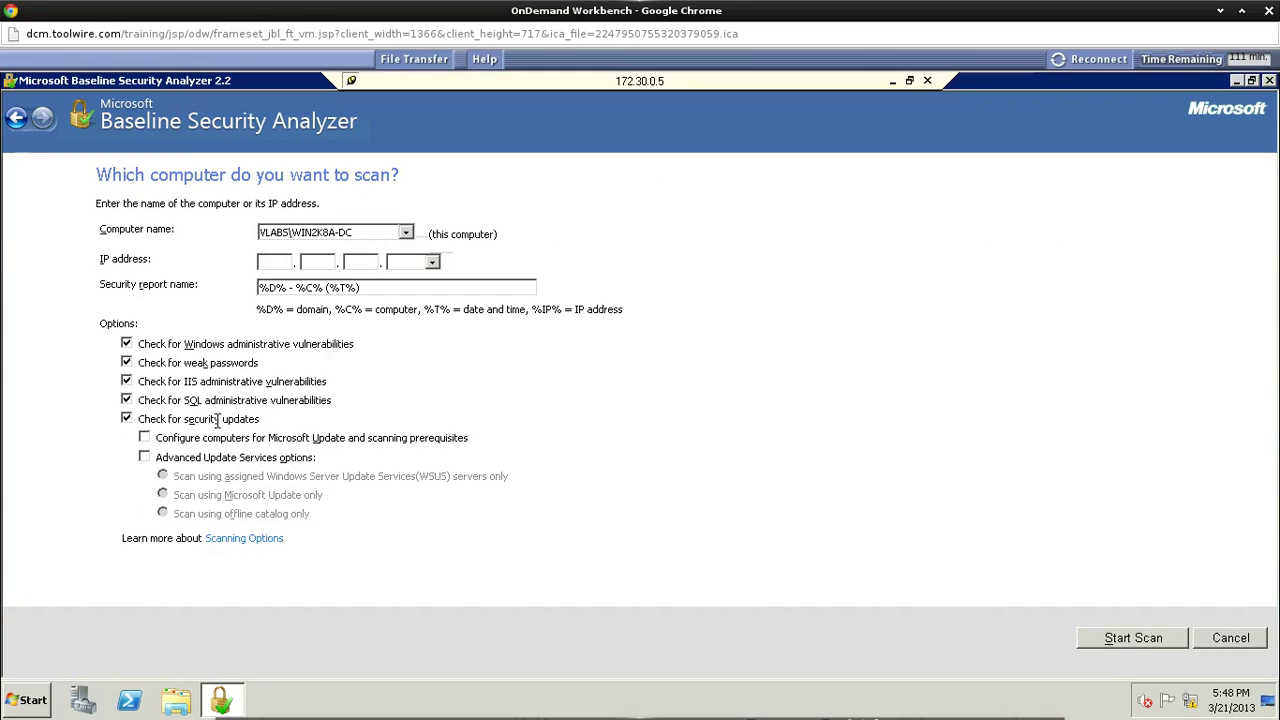
drag(258, 420, 128, 422)
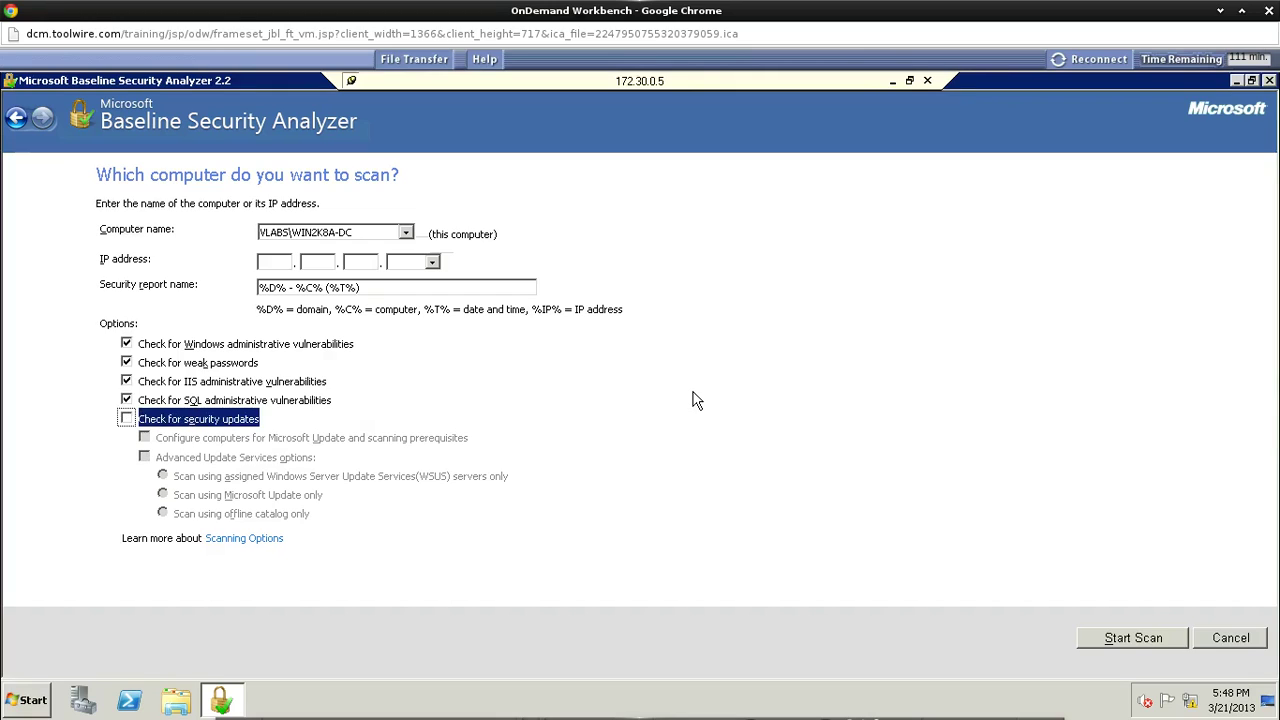
click(1131, 638)
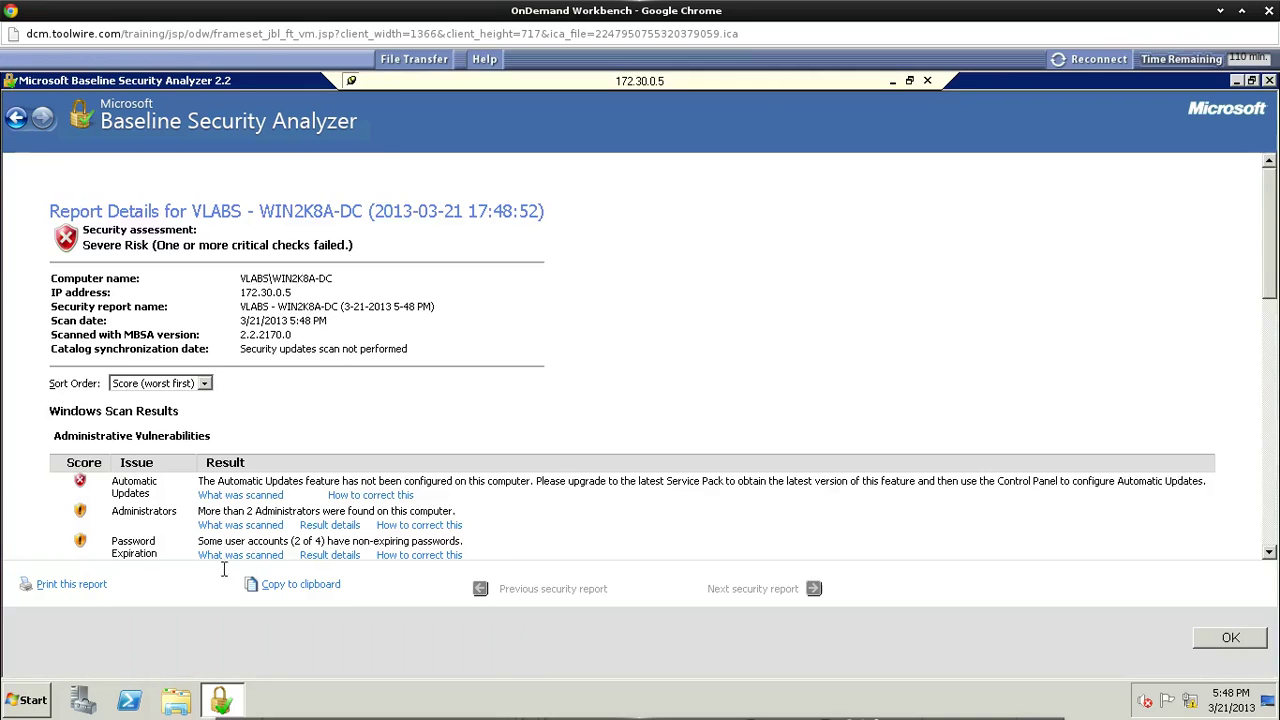
Step: Copy the security scan report to the clipboard and paste it into a new Notepad document on the local machine
click(298, 588)
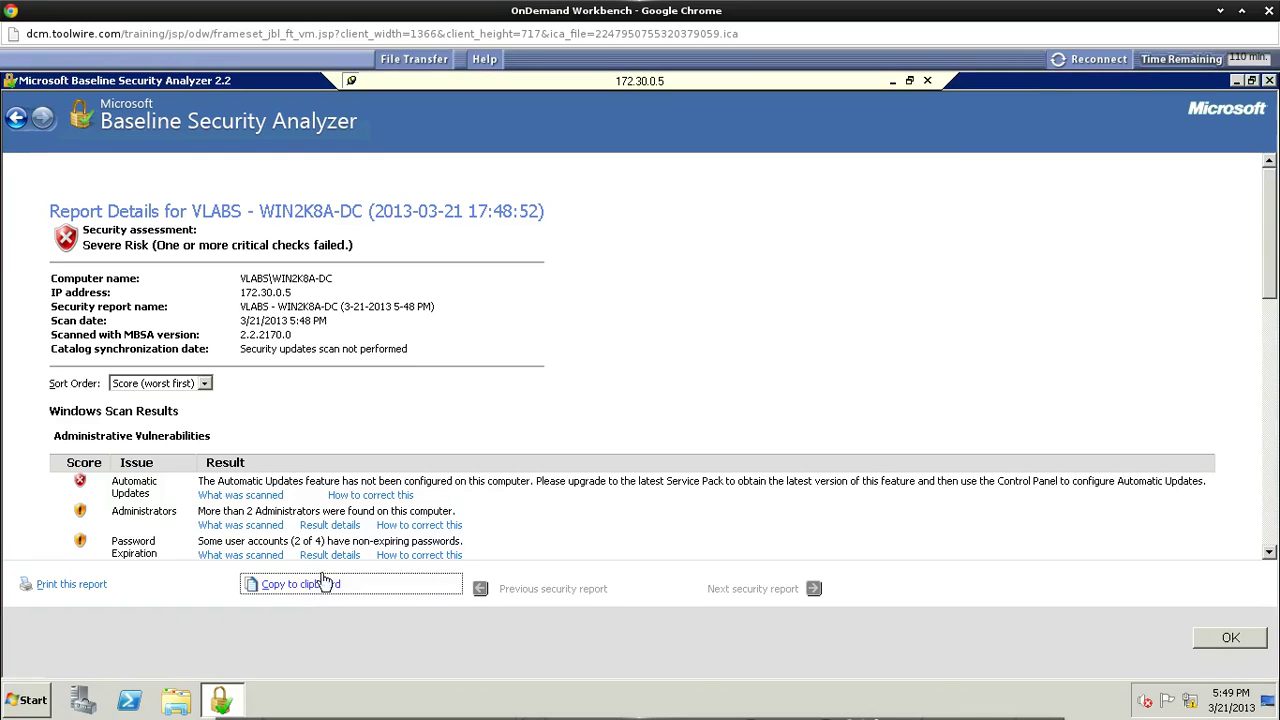
click(891, 83)
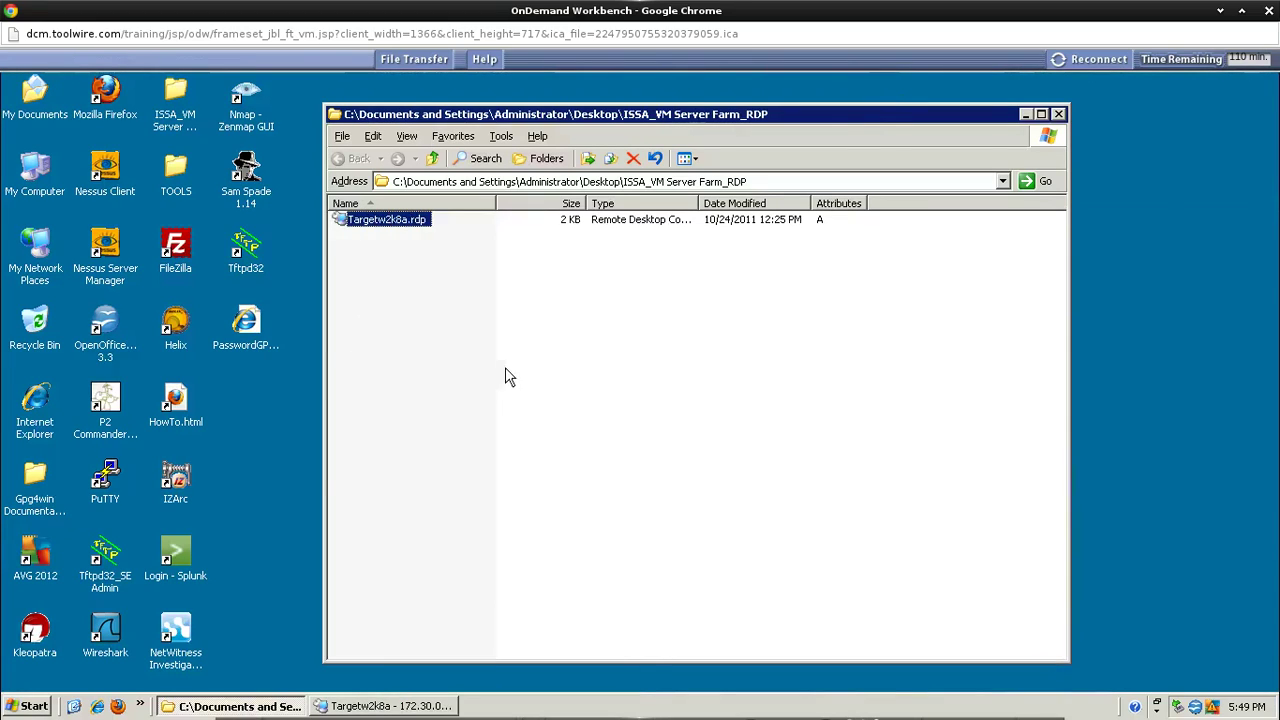
click(30, 706)
mouse_move(150, 490)
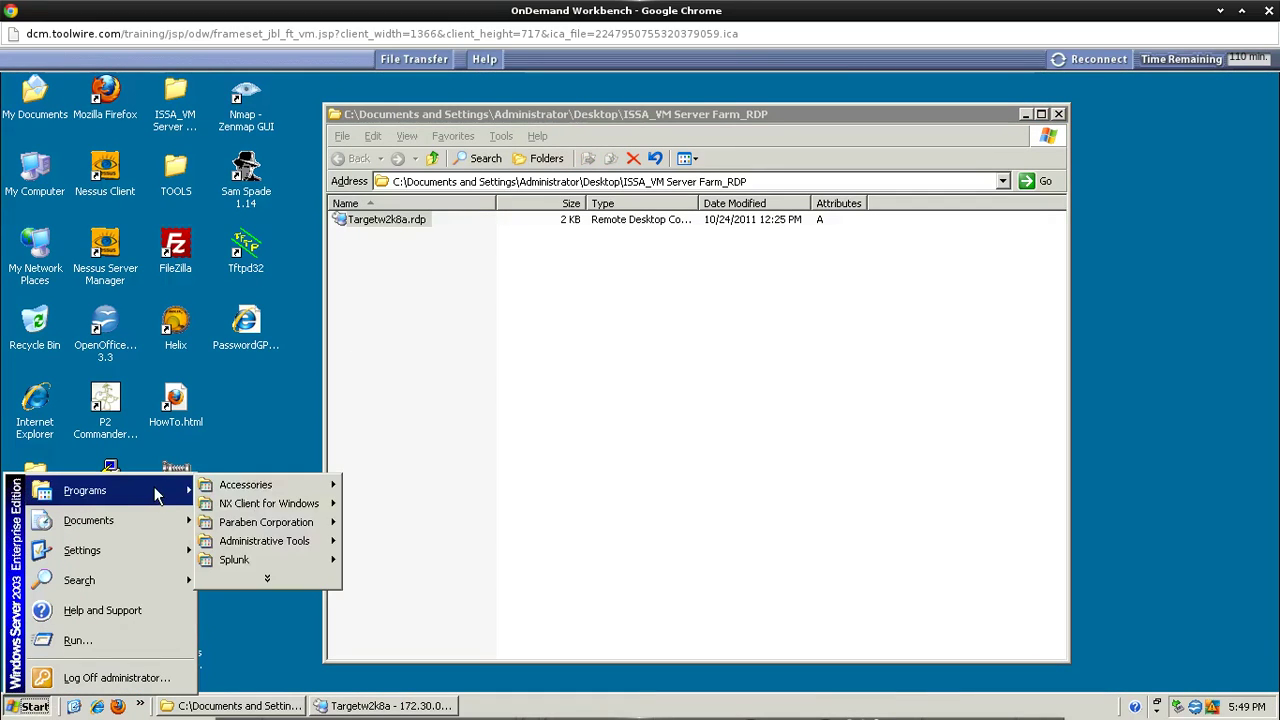
mouse_move(276, 487)
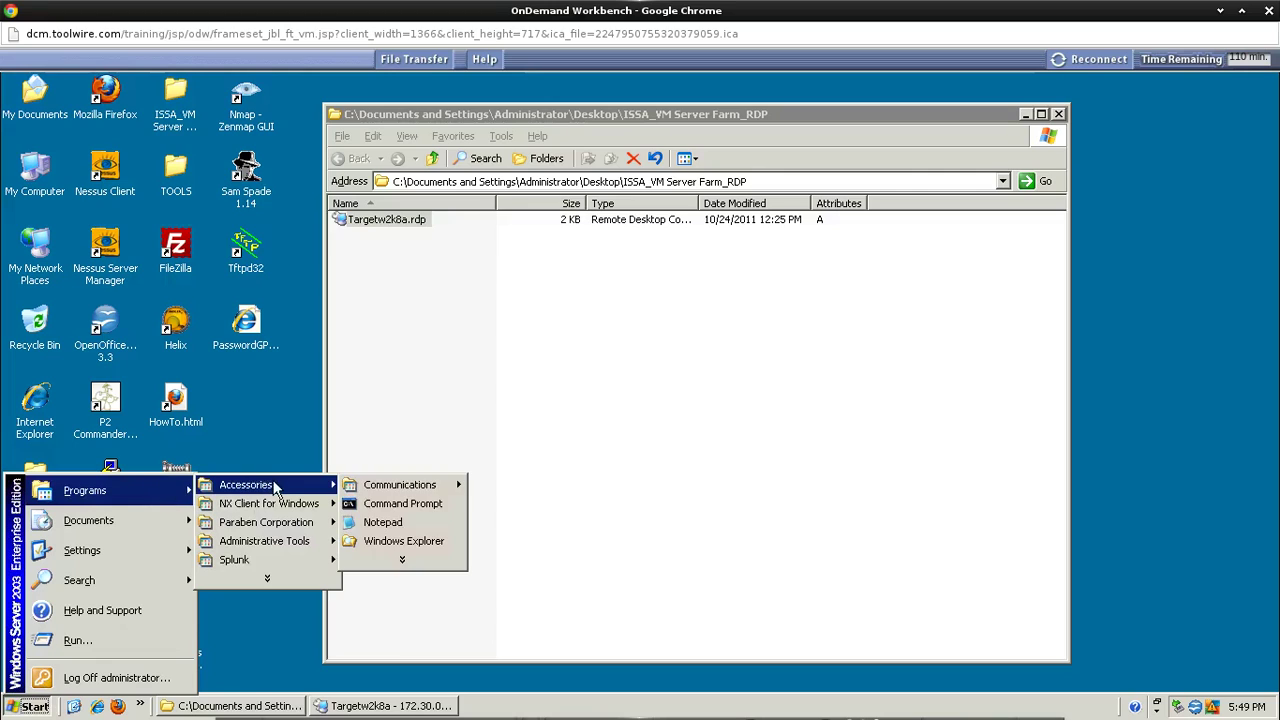
click(383, 522)
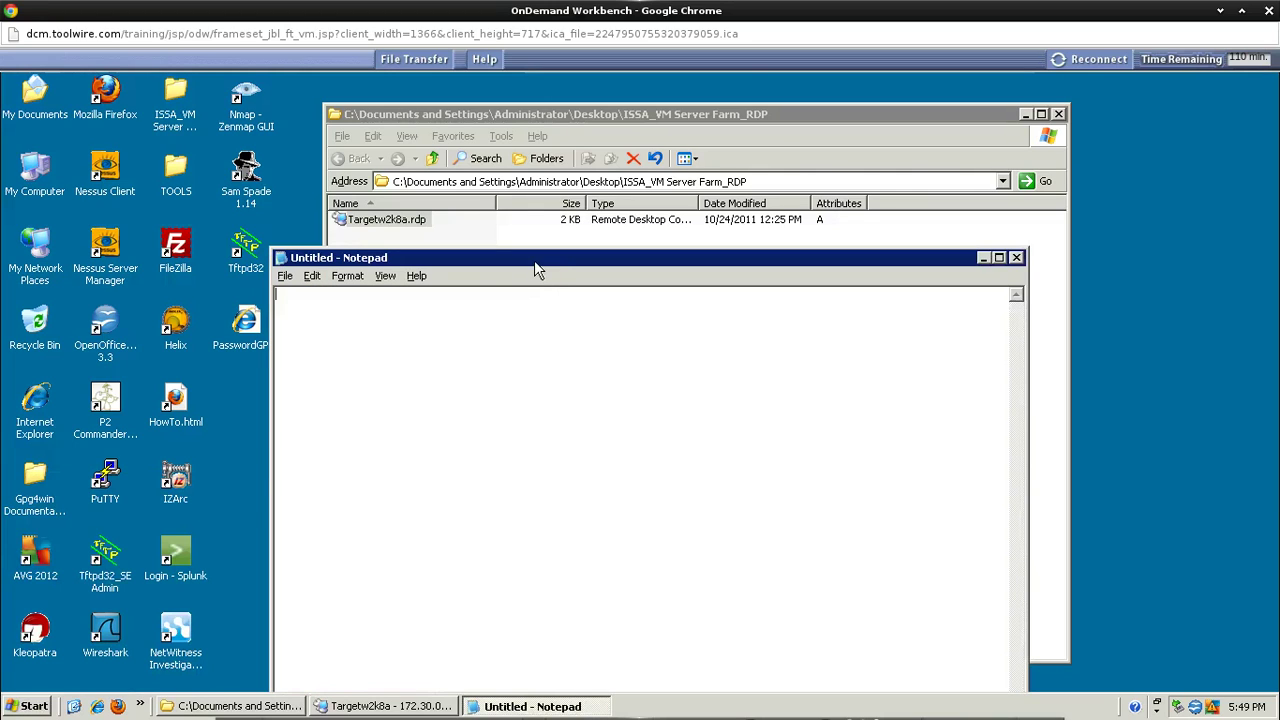
drag(534, 262, 500, 140)
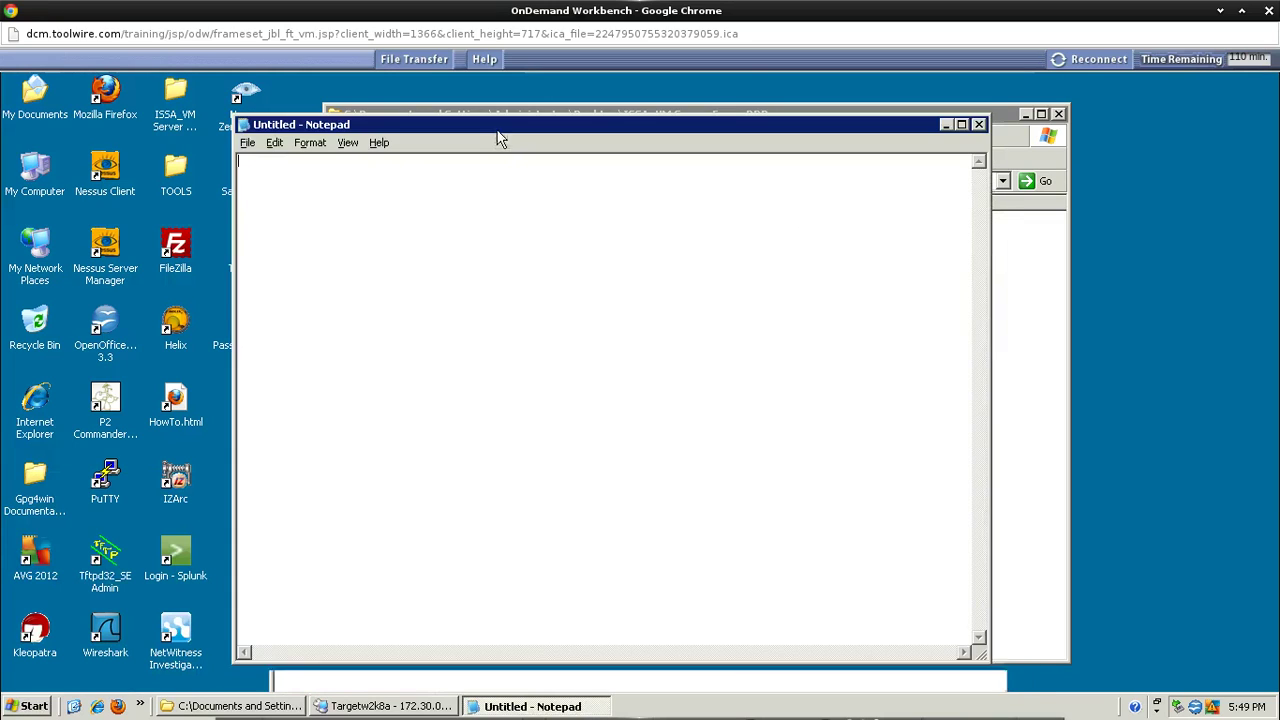
click(275, 142)
click(291, 218)
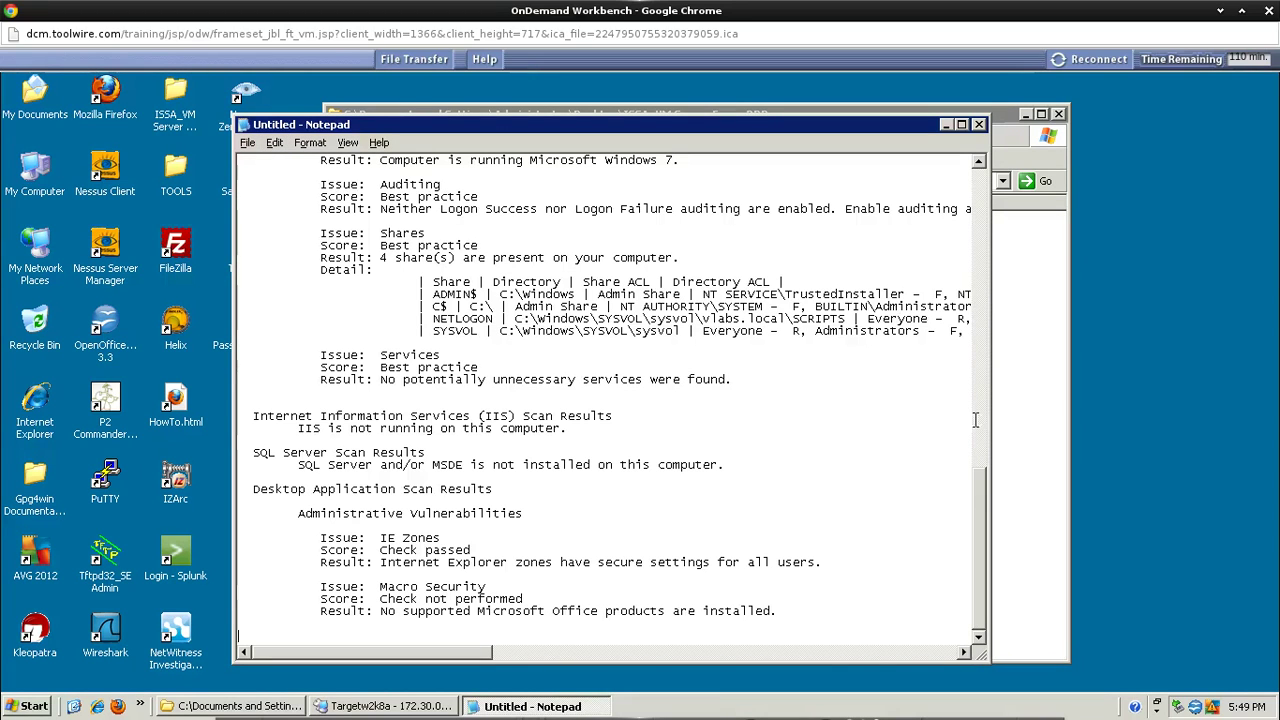
drag(979, 477, 985, 180)
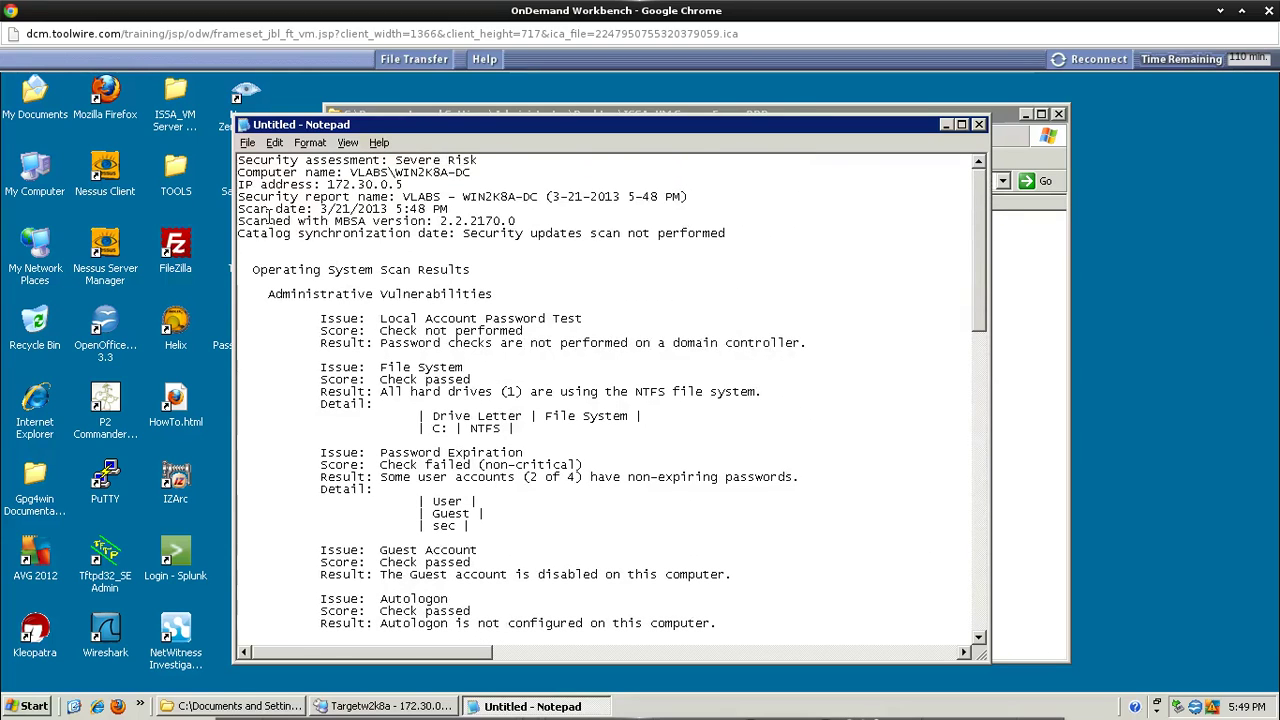
Step: Save the pasted scan report as "Lab #4 MBSA Scan" in the Security_Strategies folder on Local Disk (C:), and close Notepad
click(247, 143)
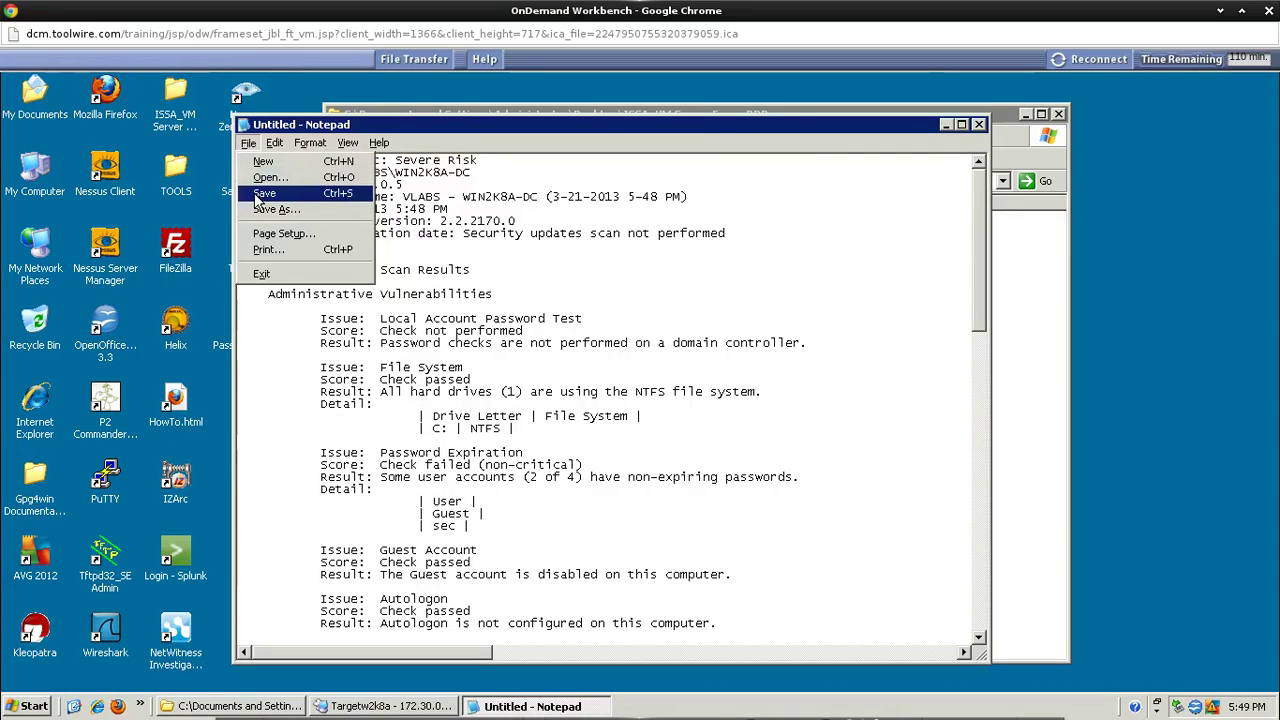
click(253, 192)
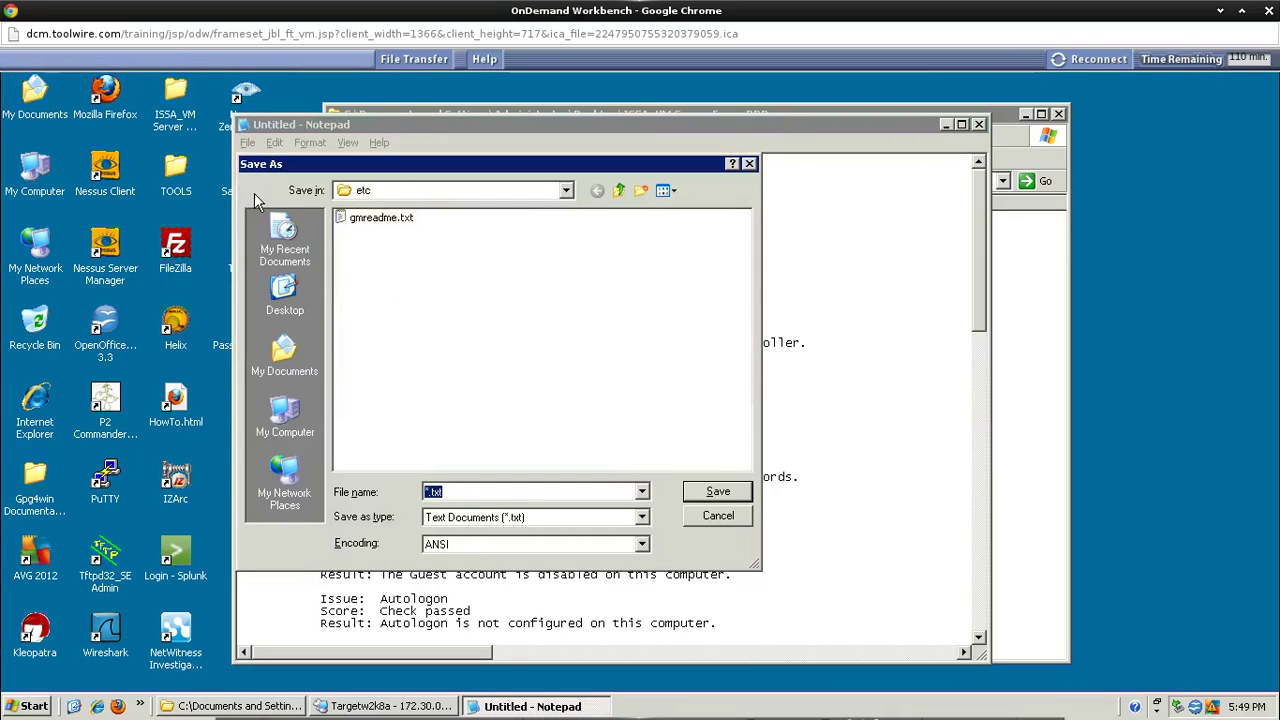
text(Lab #4 MBSA Scan)
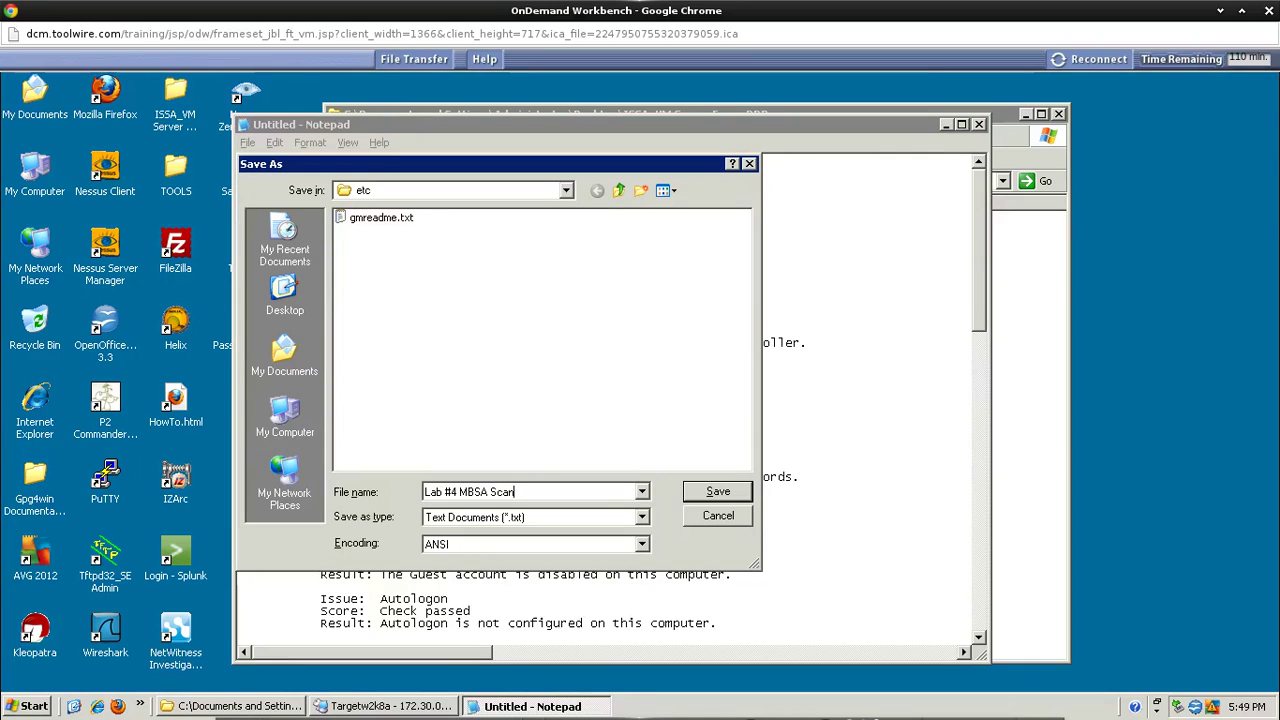
click(283, 425)
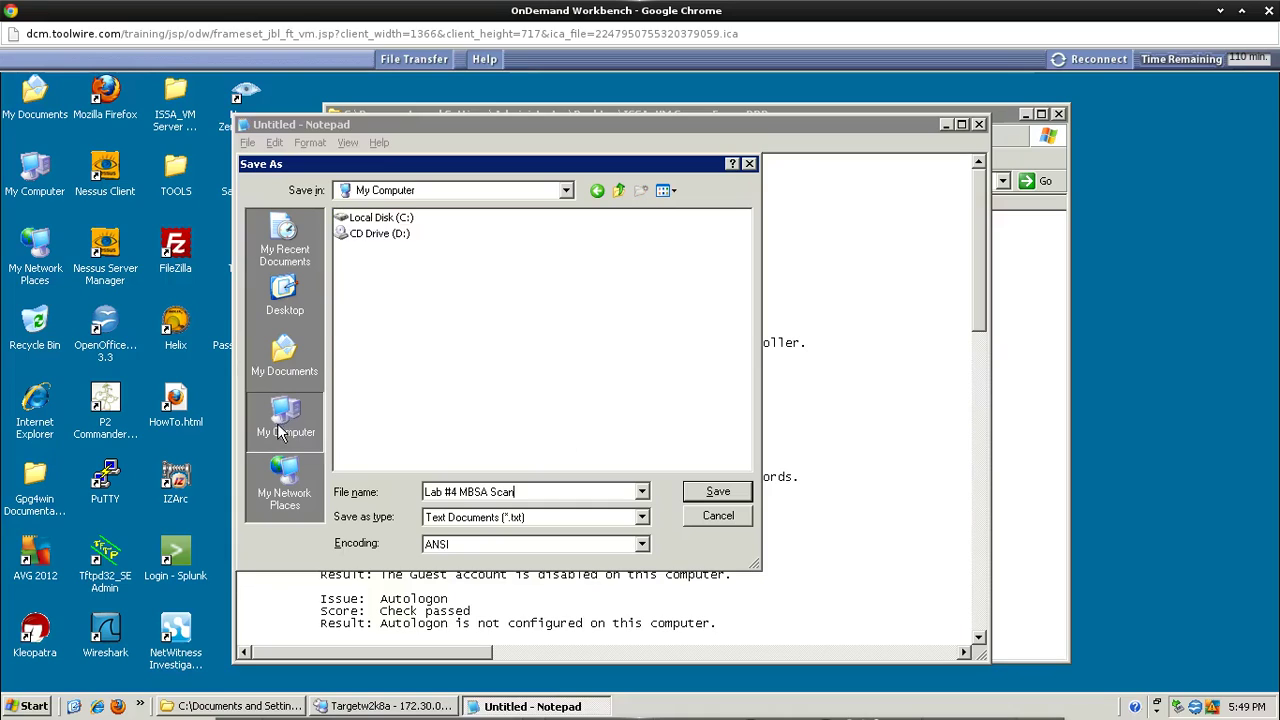
click(377, 219)
double_click(377, 219)
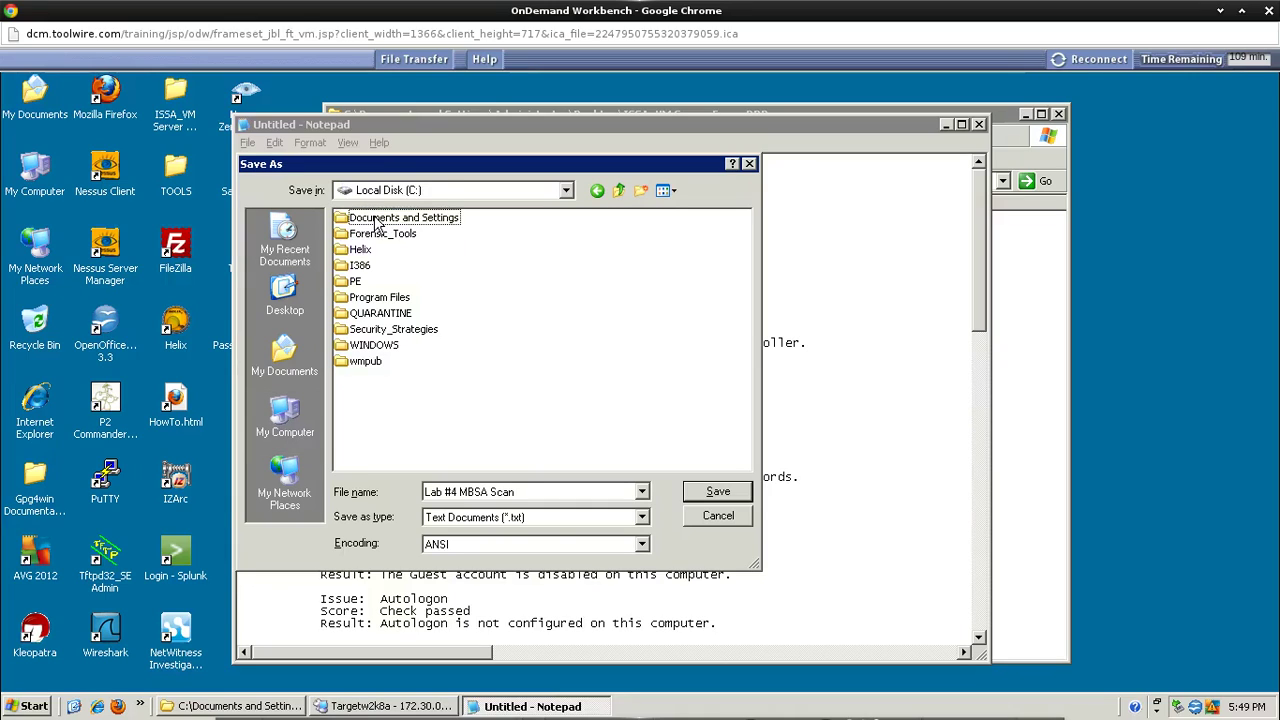
double_click(373, 331)
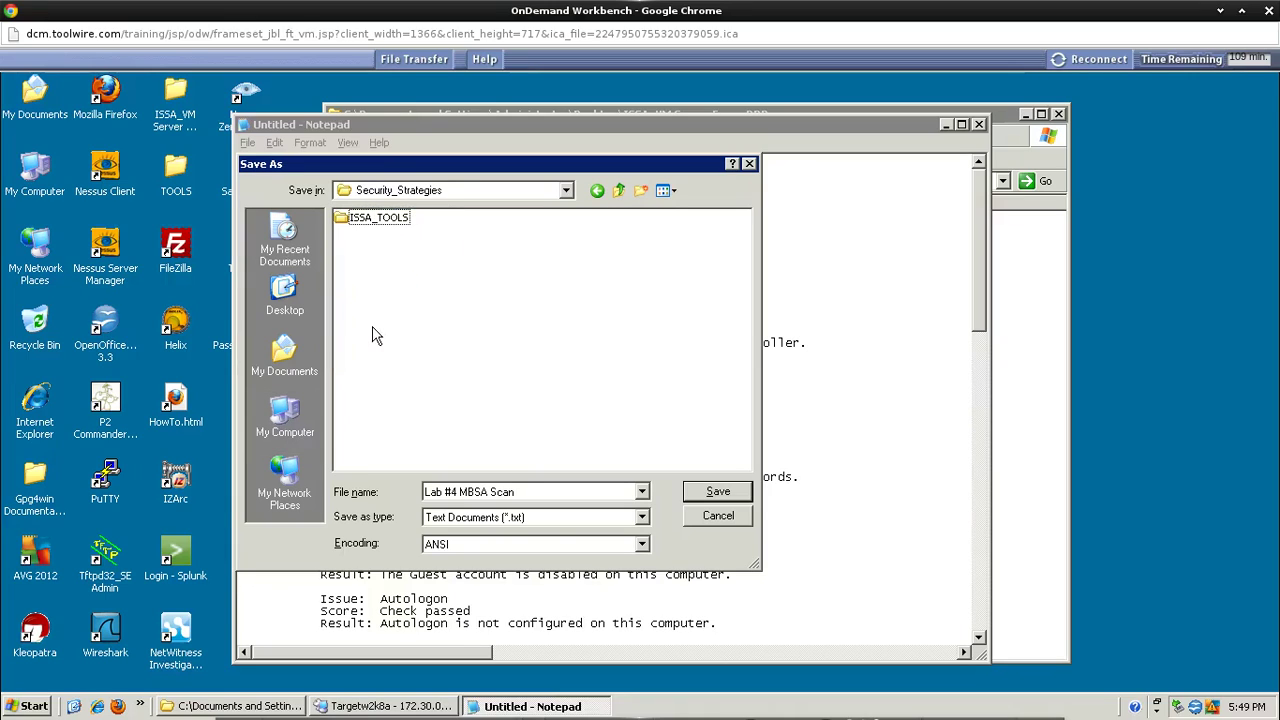
click(702, 491)
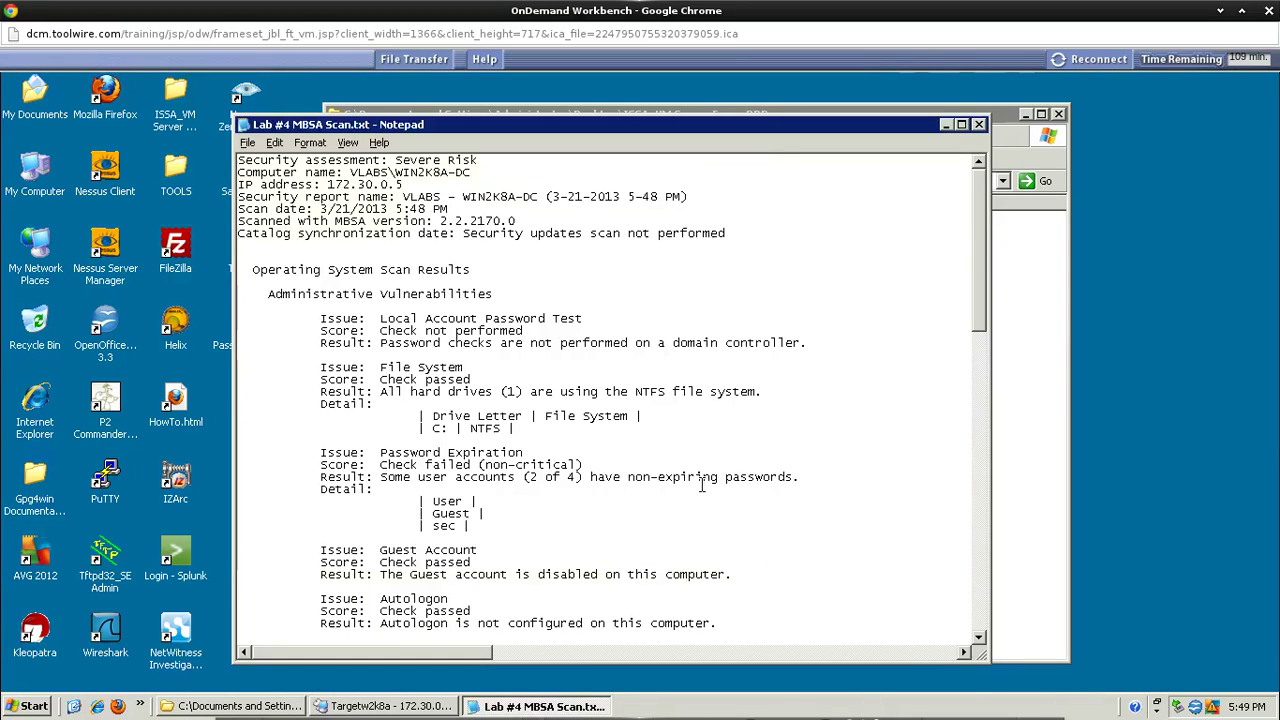
click(978, 124)
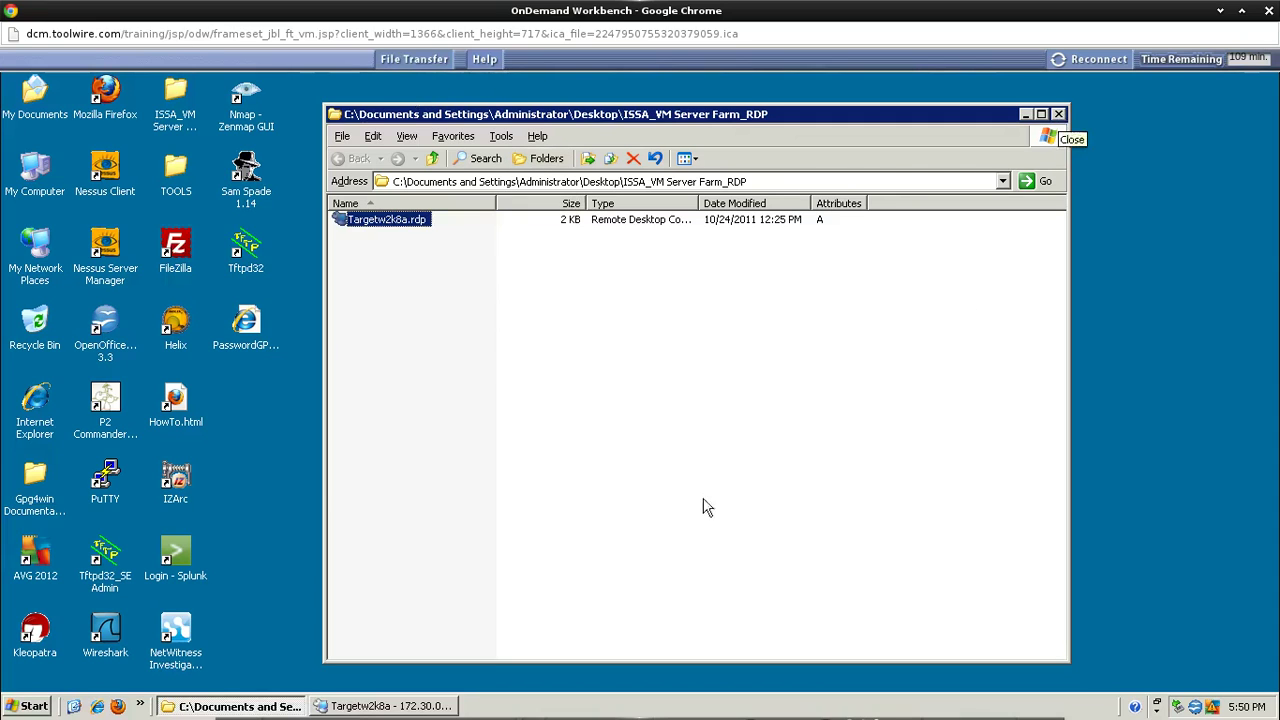
Step: Close Baseline Security Analyzer in the remote session, log off the server, and close the local ISSA_VM Server Farm_RDP folder window
click(427, 706)
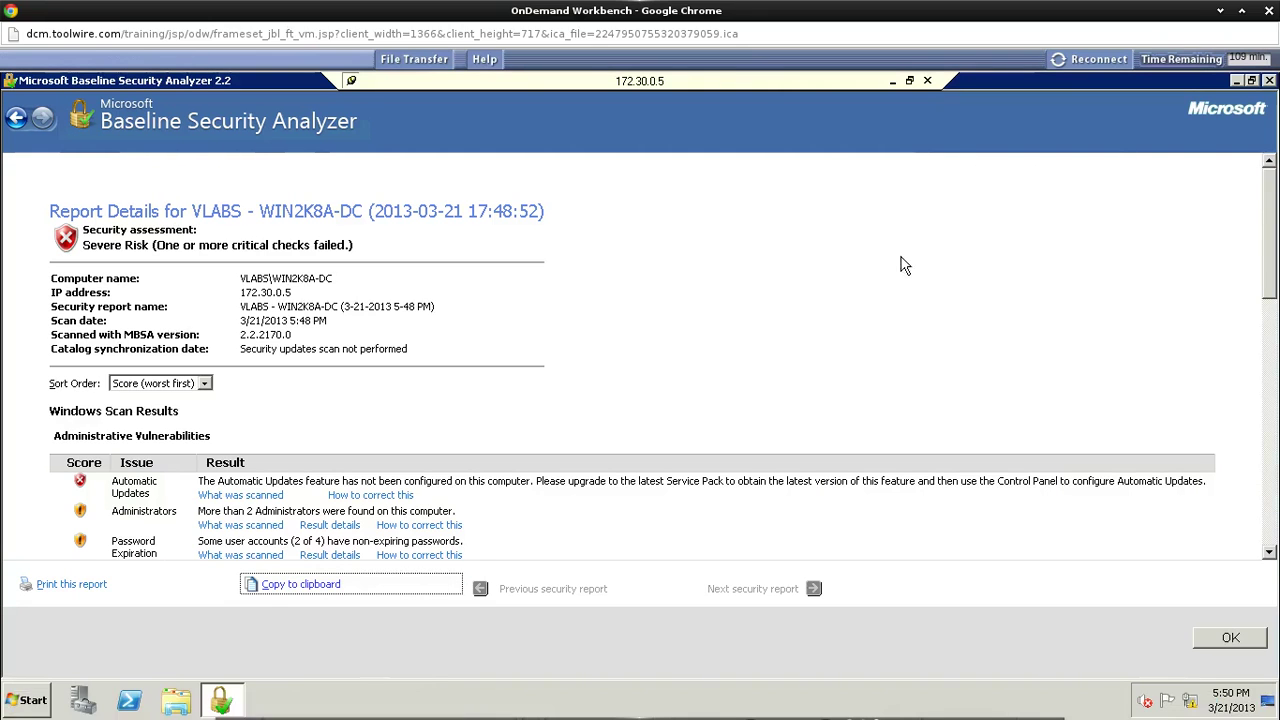
click(1269, 81)
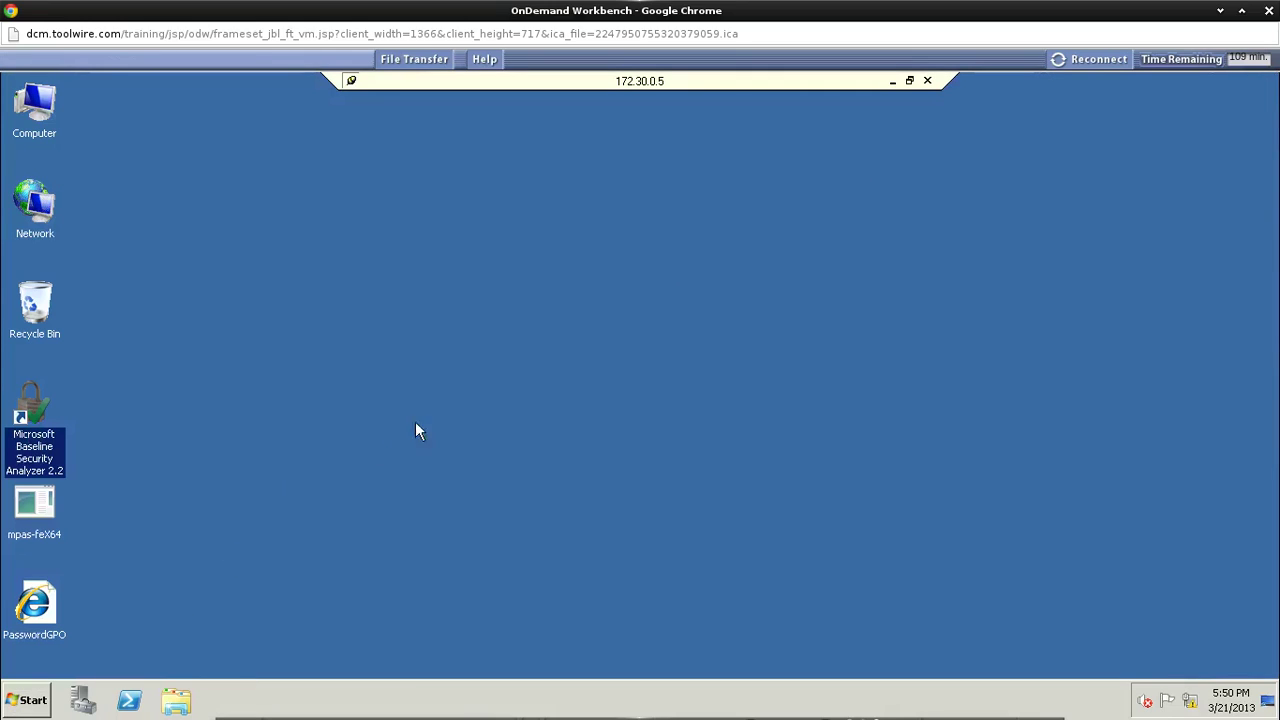
click(36, 700)
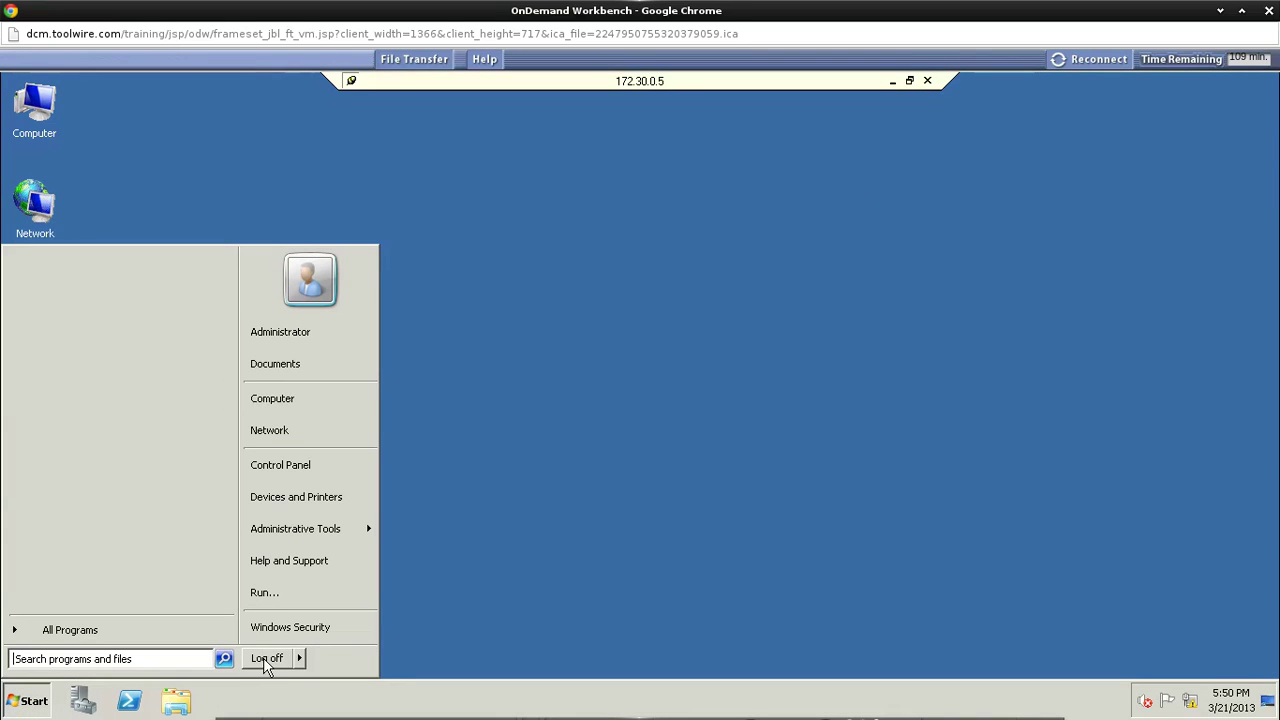
click(266, 658)
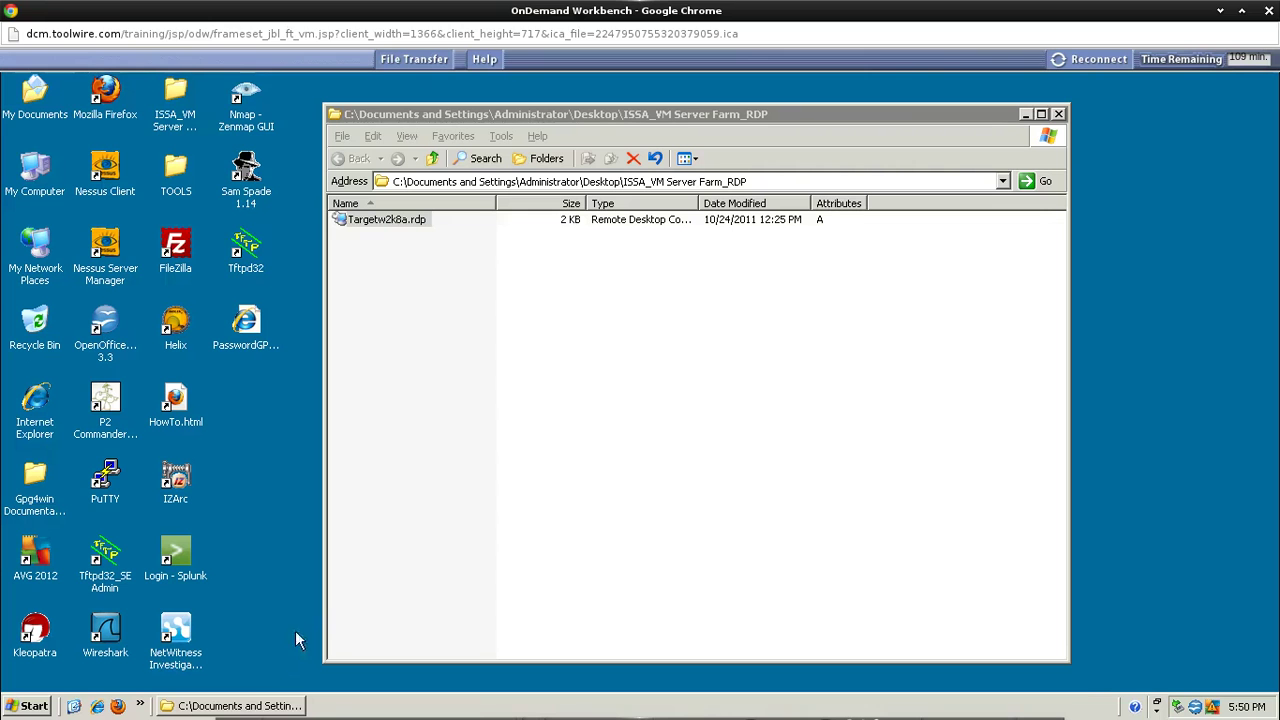
click(1057, 115)
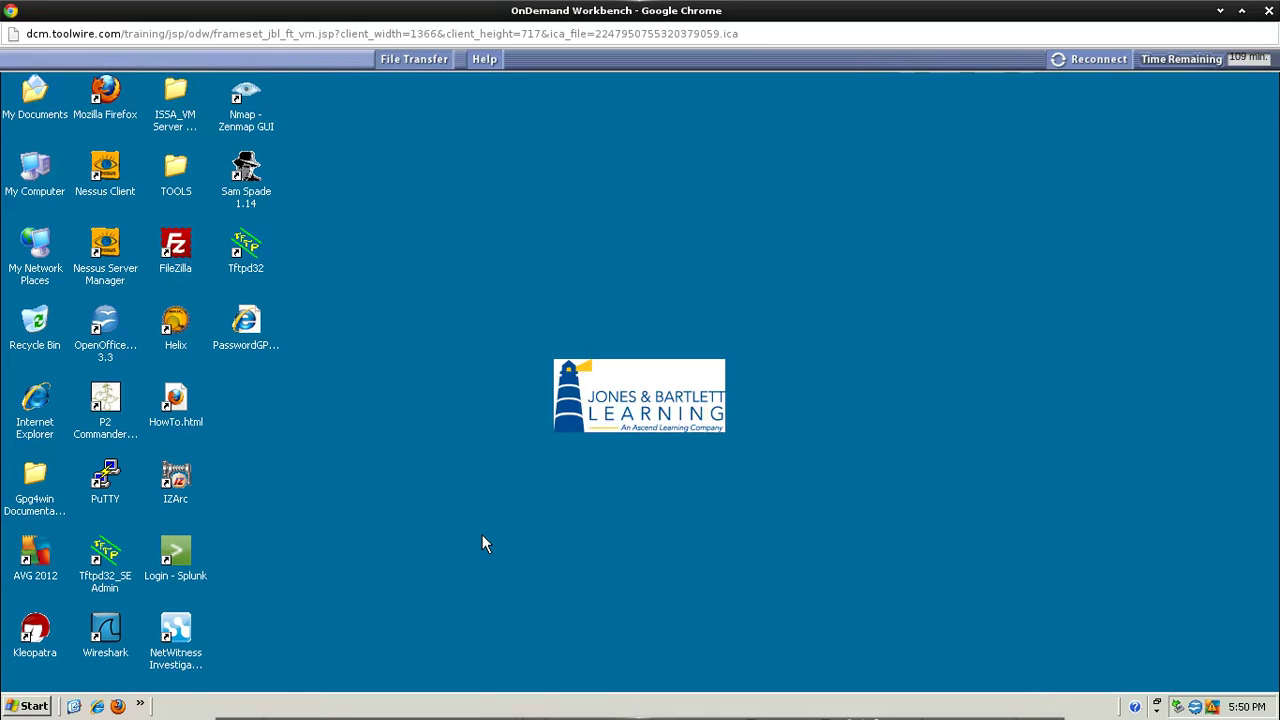